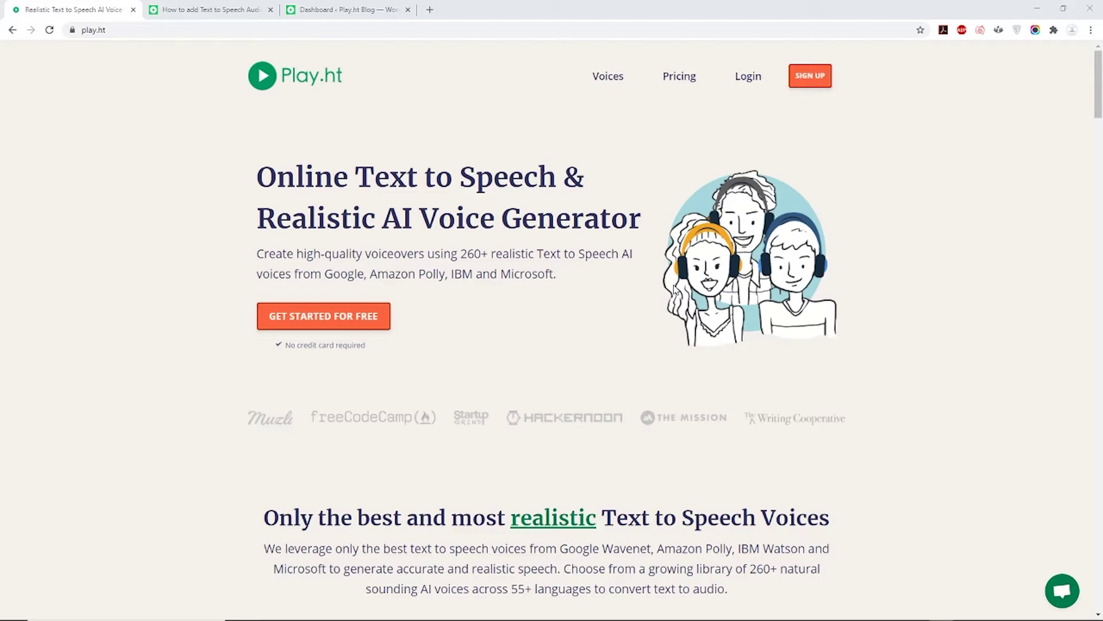
Read through the Play.ht blog post on adding text-to-speech audio to WordPress posts.
left_click(233, 11)
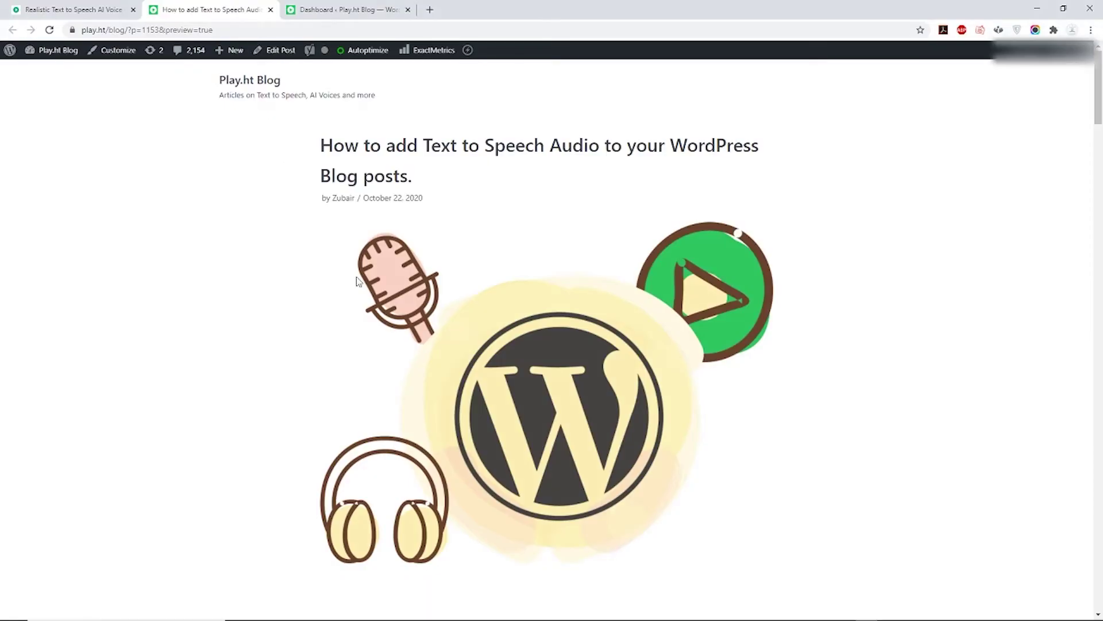
scroll(514, 310, "down", 10)
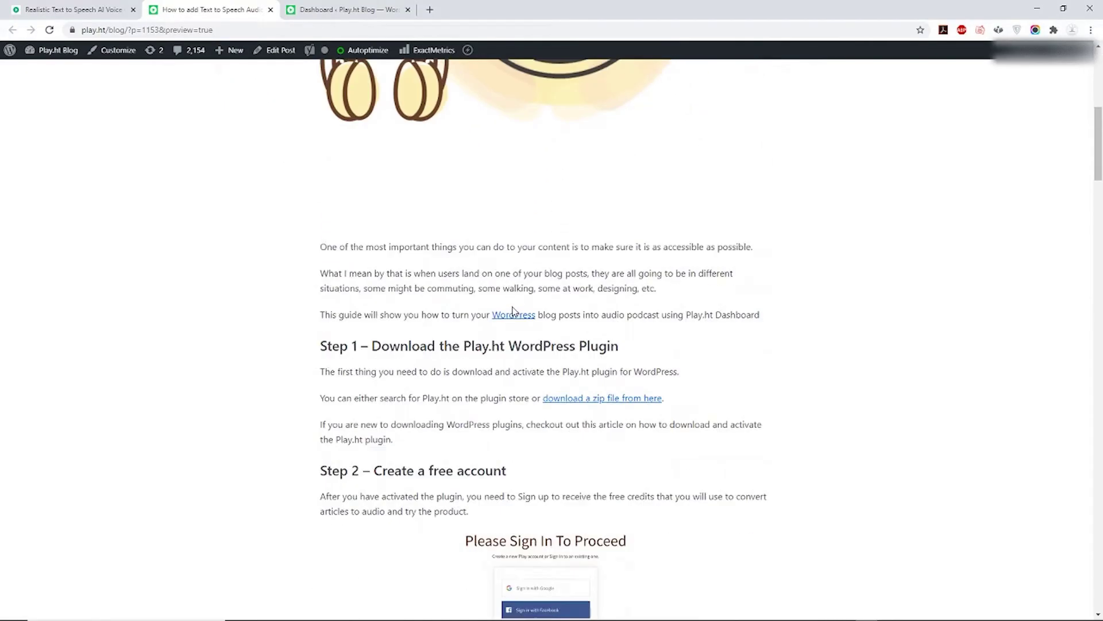
scroll(513, 308, "up", 4)
scroll(513, 307, "up", 6)
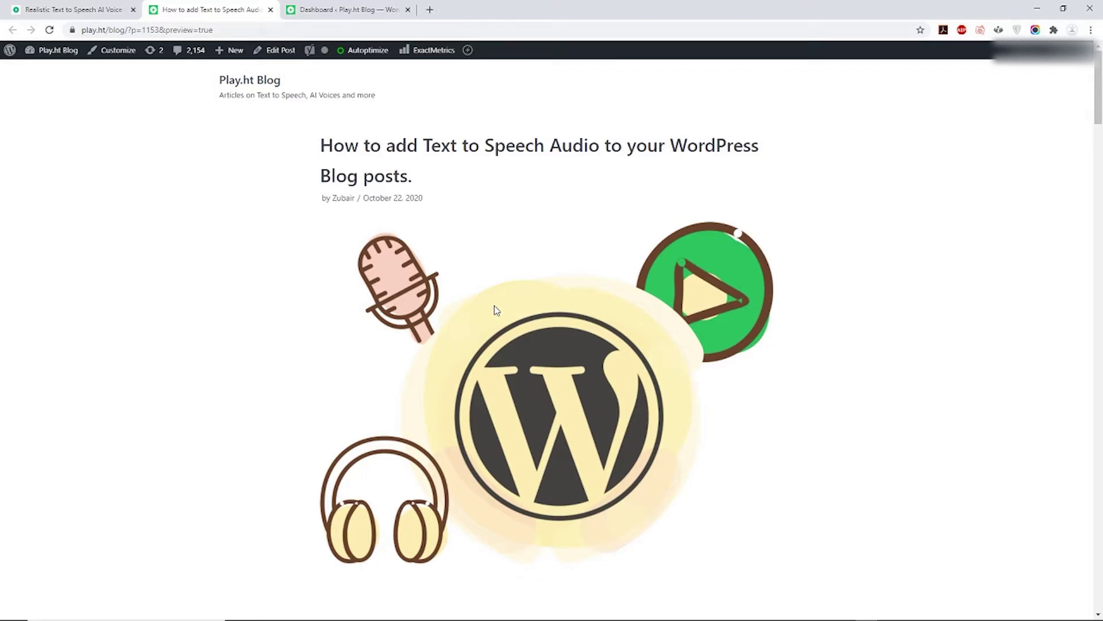
From the WordPress admin dashboard, go to Plugins > Add New.
left_click(368, 7)
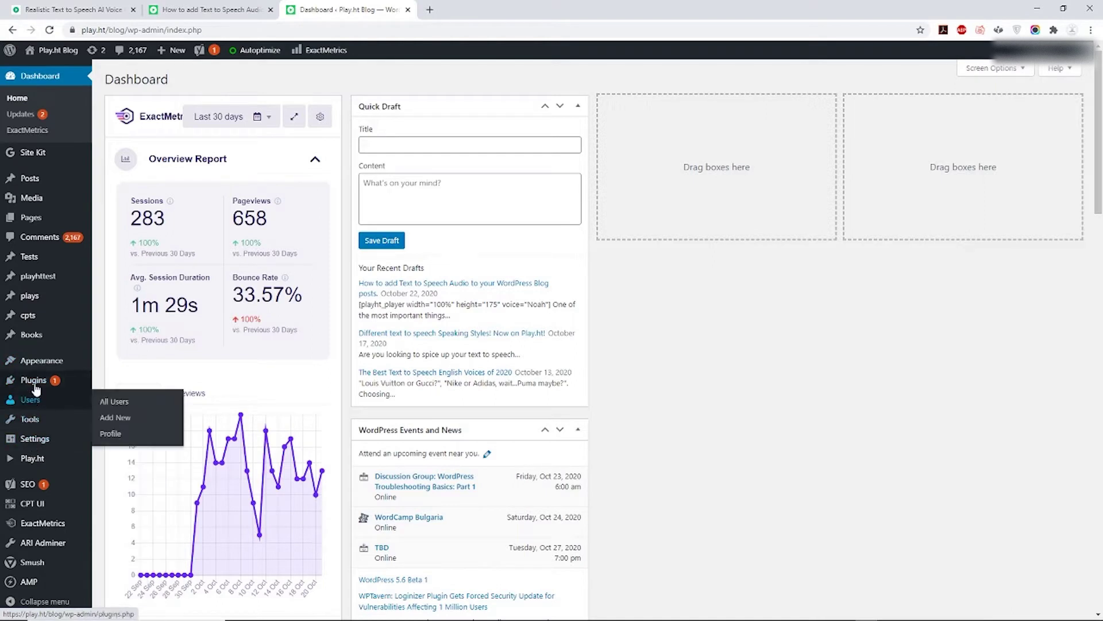
mouse_move(36, 381)
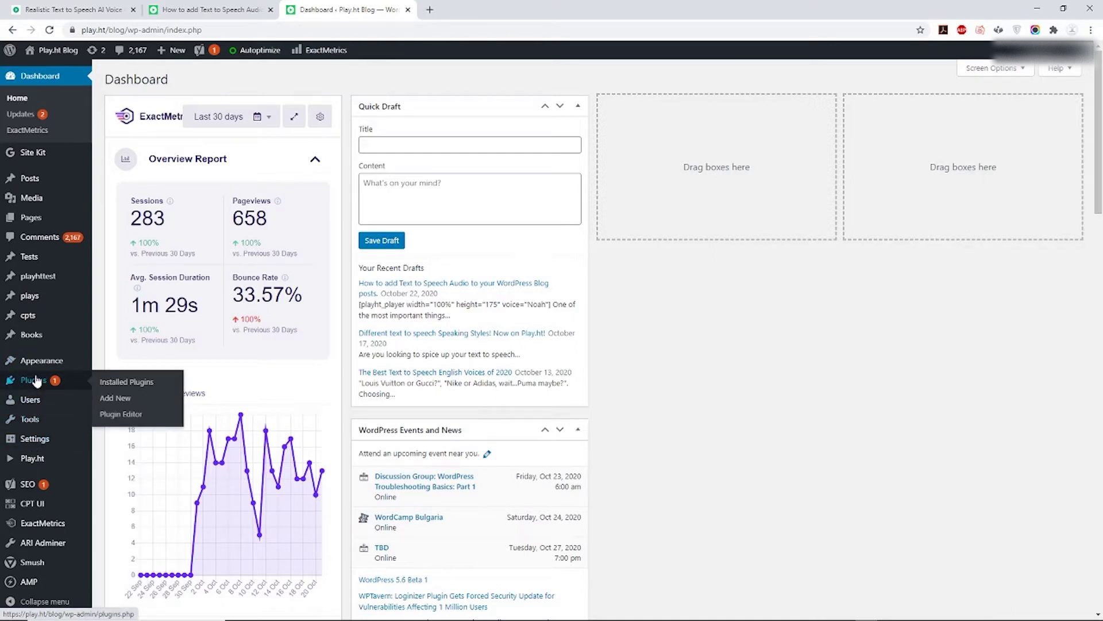
left_click(134, 403)
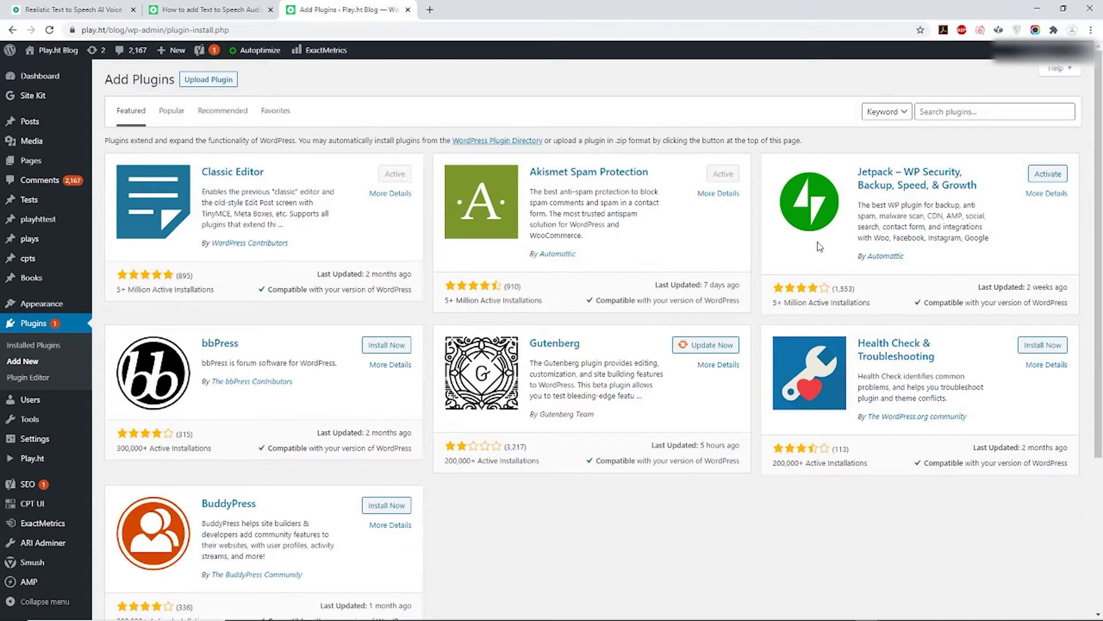
Search the plugin directory for 'play.ht'.
left_click(981, 110)
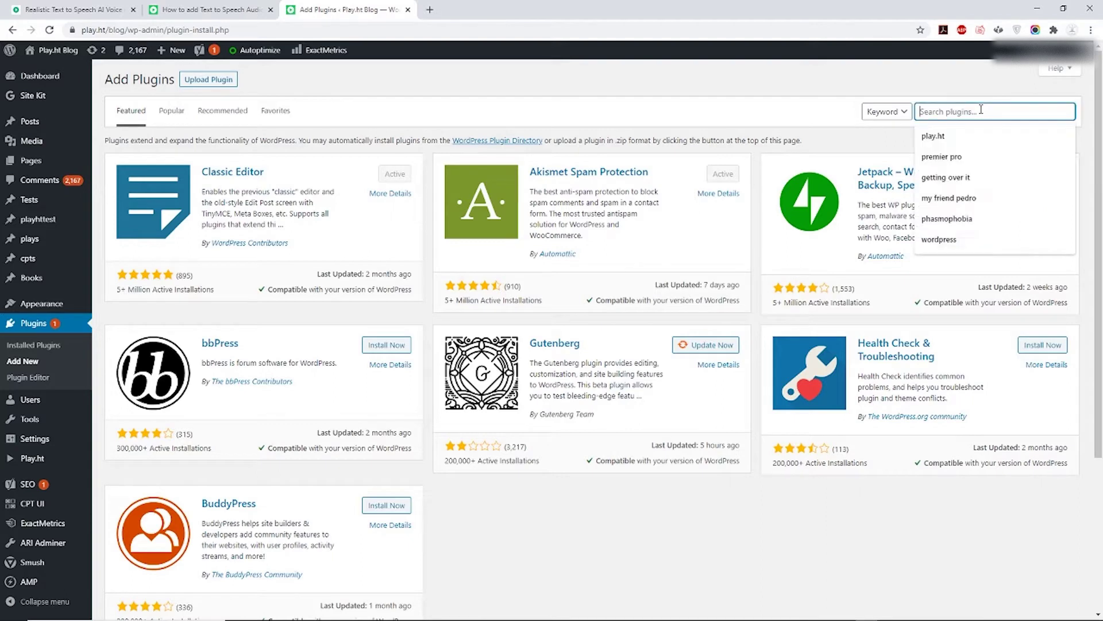
type("play")
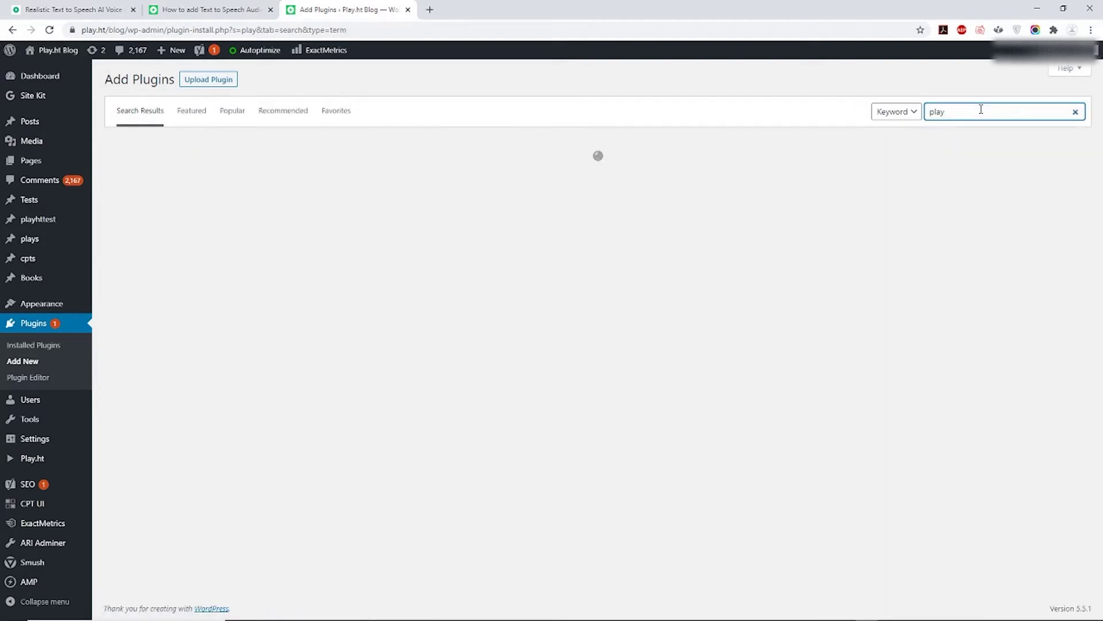
left_click(981, 109)
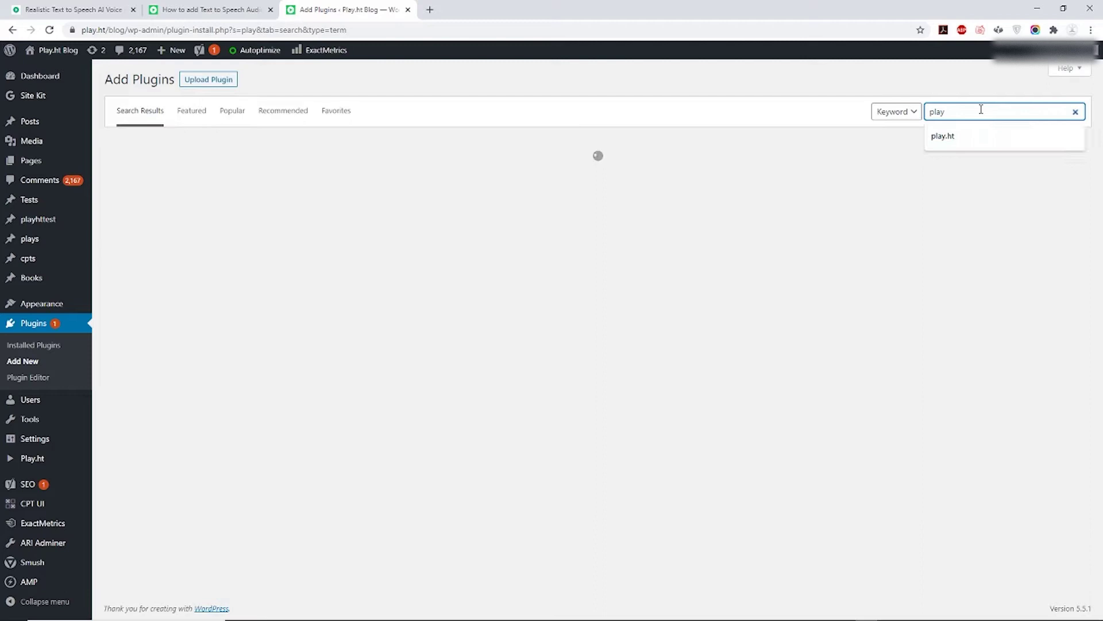
type(".ht")
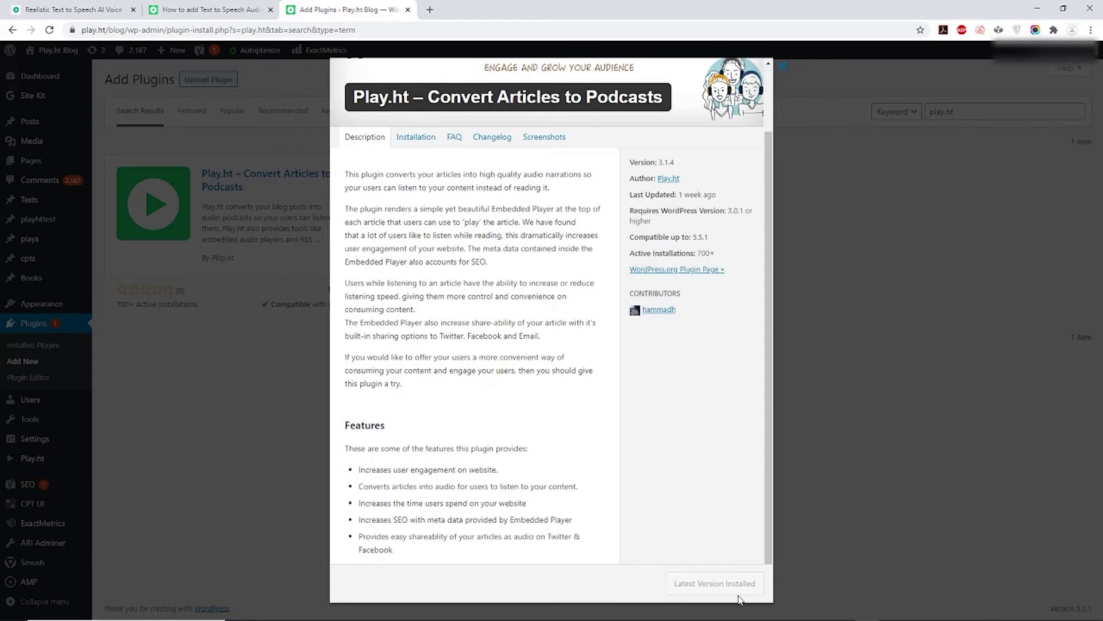
Review the Play.ht plugin's Installation and Description details, then close the details window.
scroll(494, 345, "up", 1)
left_click(419, 210)
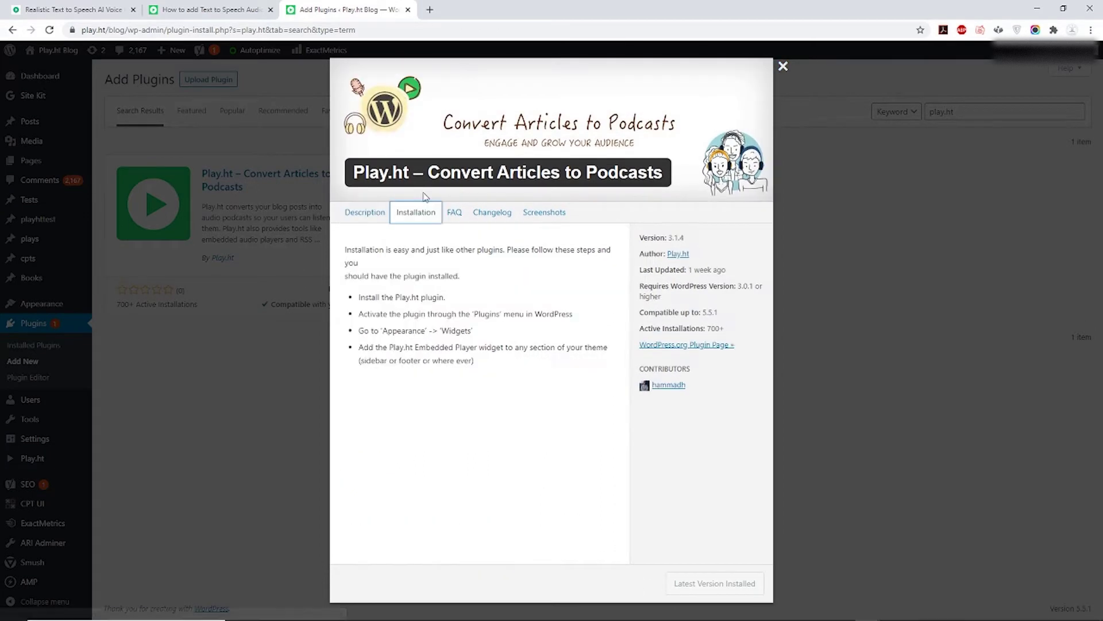
left_click(371, 213)
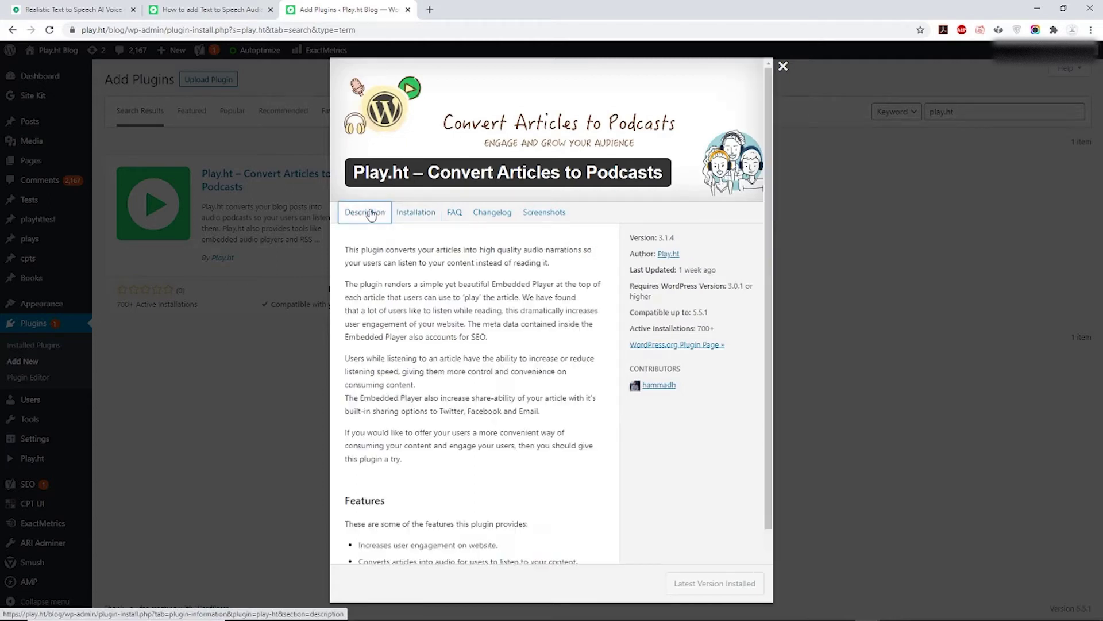
left_click(257, 374)
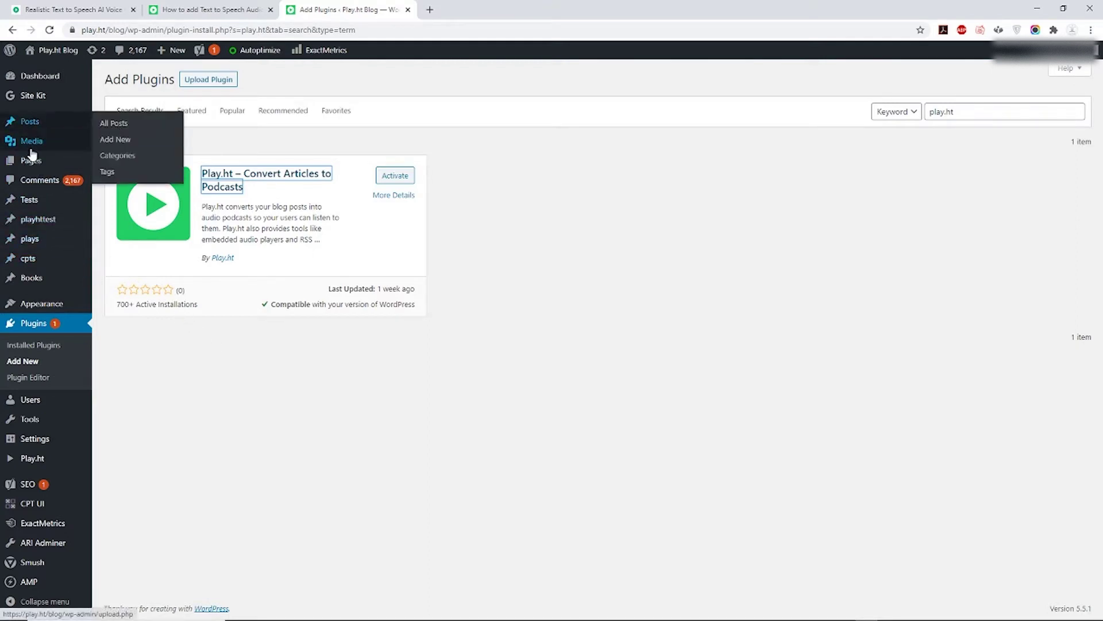
Open Posts > All Posts and select the 'How to add Text to Speech Audio' post.
mouse_move(31, 207)
mouse_move(30, 123)
left_click(106, 128)
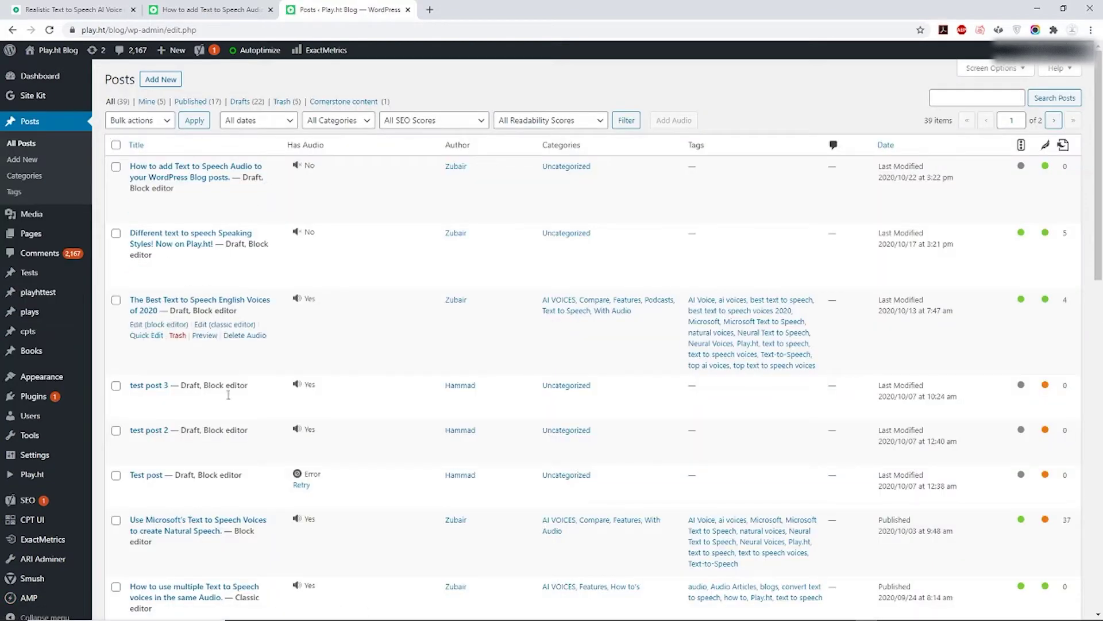
scroll(477, 440, "down", 14)
scroll(475, 443, "up", 15)
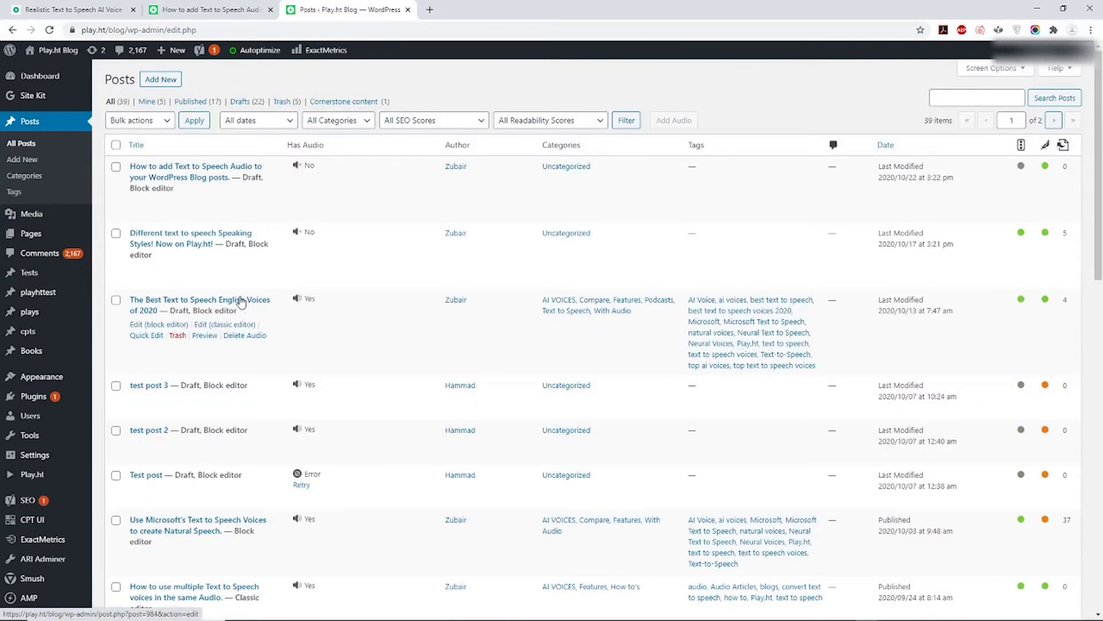
left_click(116, 167)
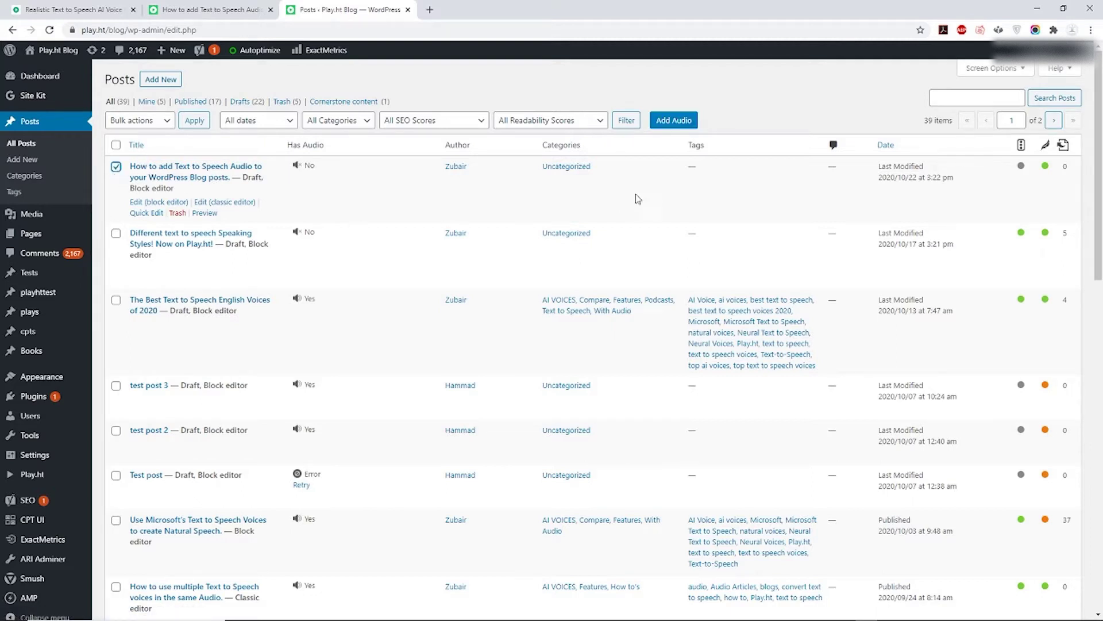
Convert the post to audio, keeping the default Noah English (US) voice after browsing the alternatives.
left_click(664, 125)
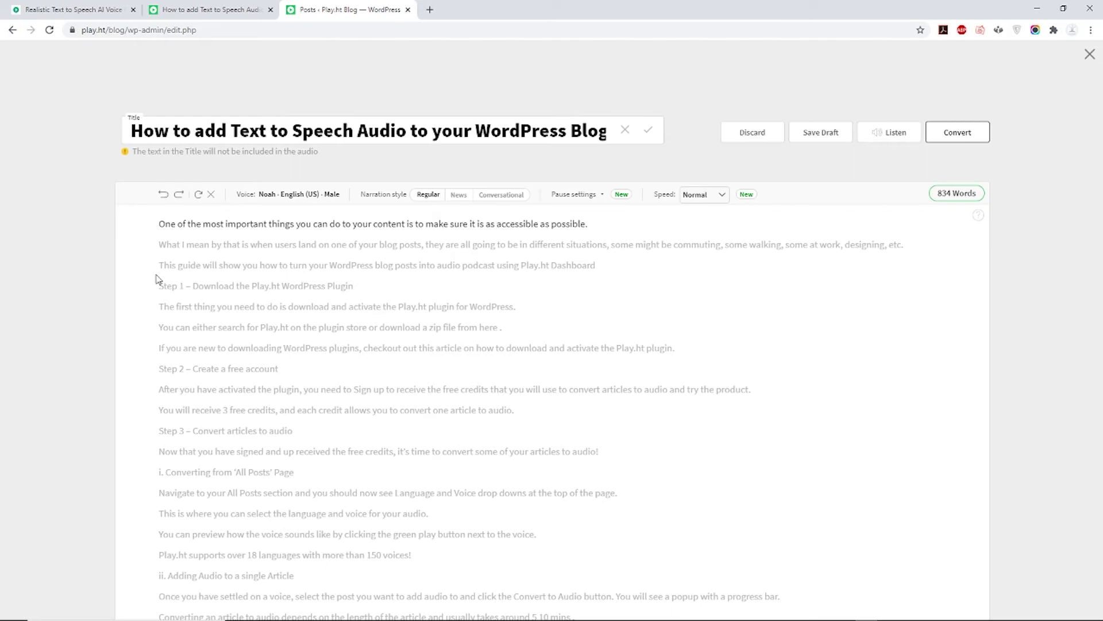
scroll(368, 403, "down", 15)
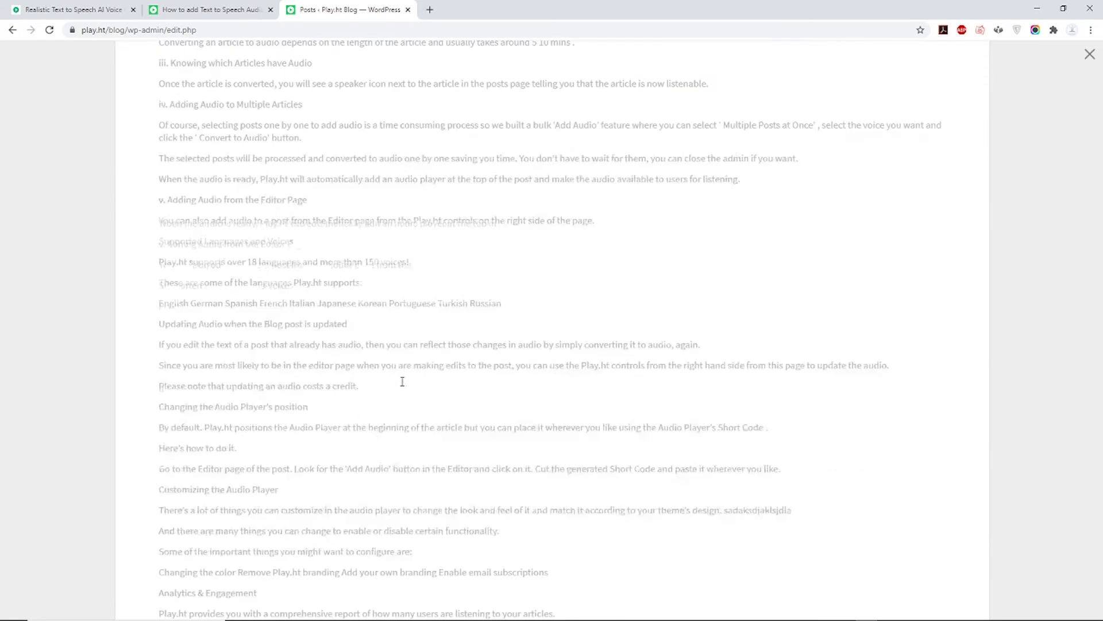
scroll(396, 400, "up", 15)
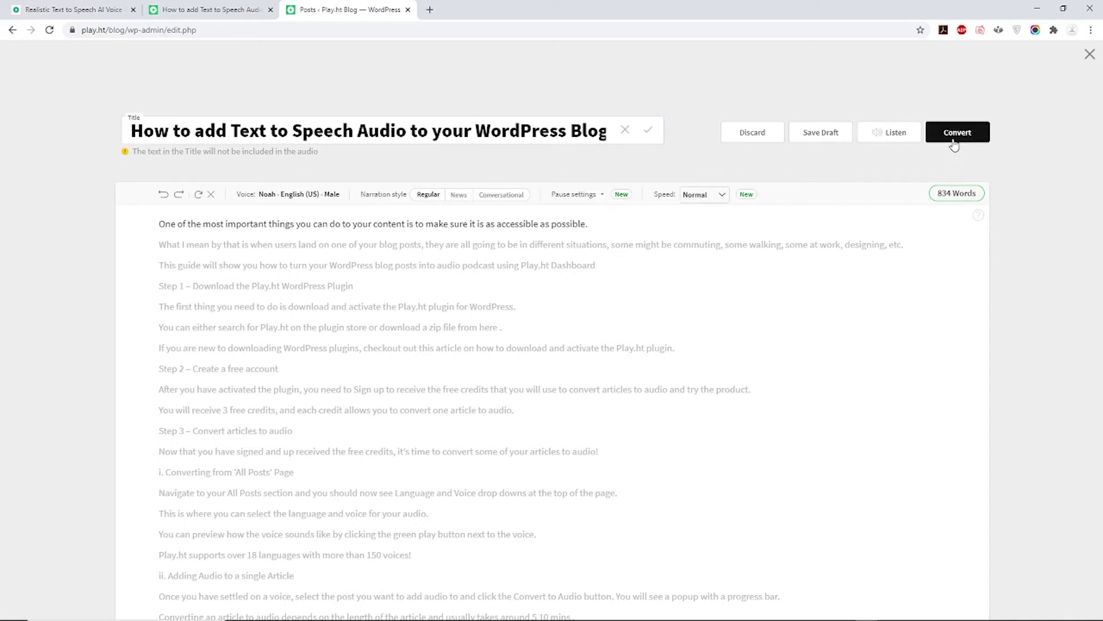
left_click(311, 198)
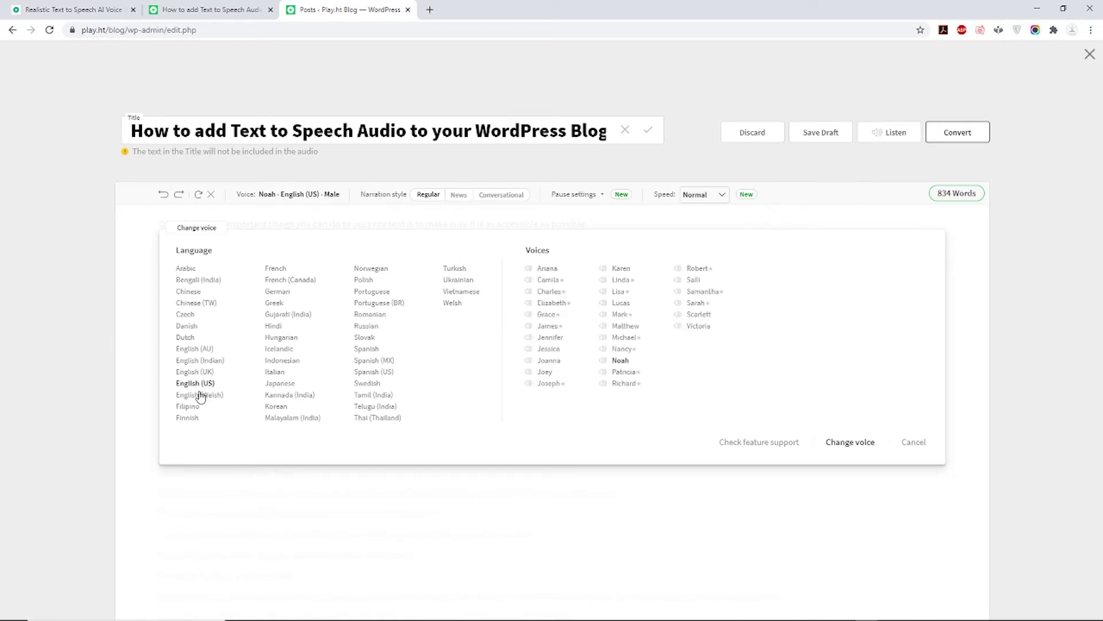
left_click(212, 290)
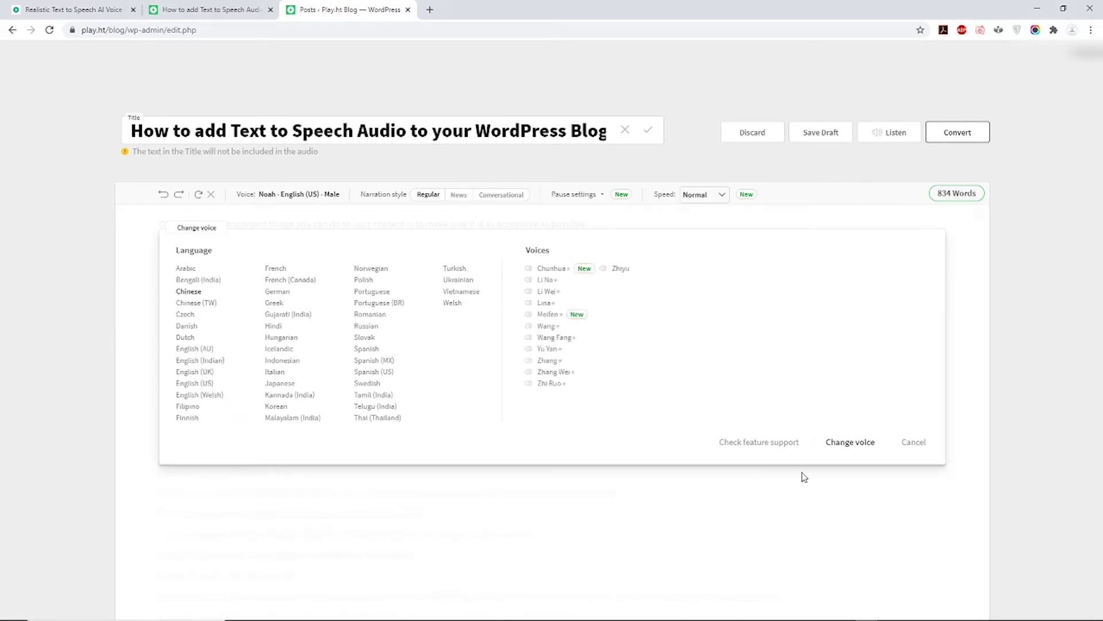
left_click(914, 442)
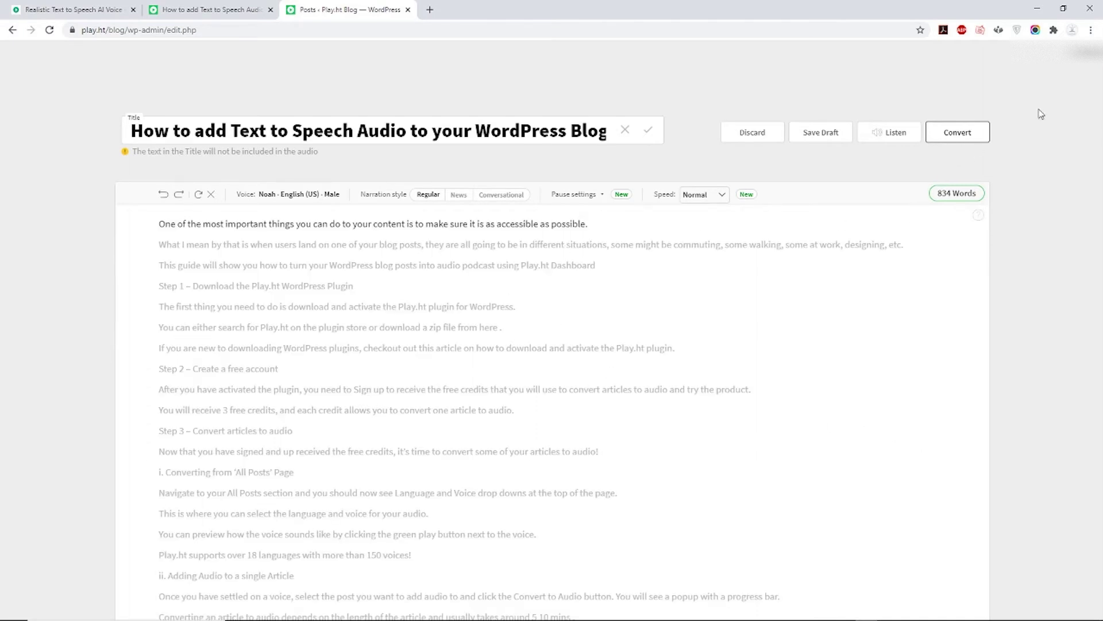
left_click(969, 132)
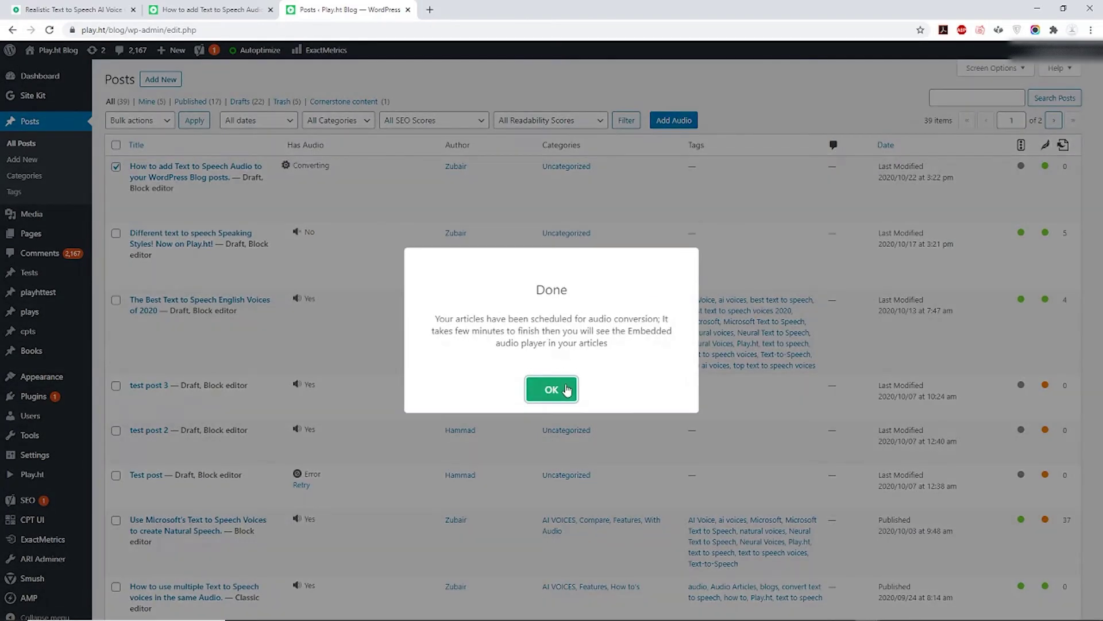
Acknowledge the Done dialog confirming the audio conversion.
left_click(551, 408)
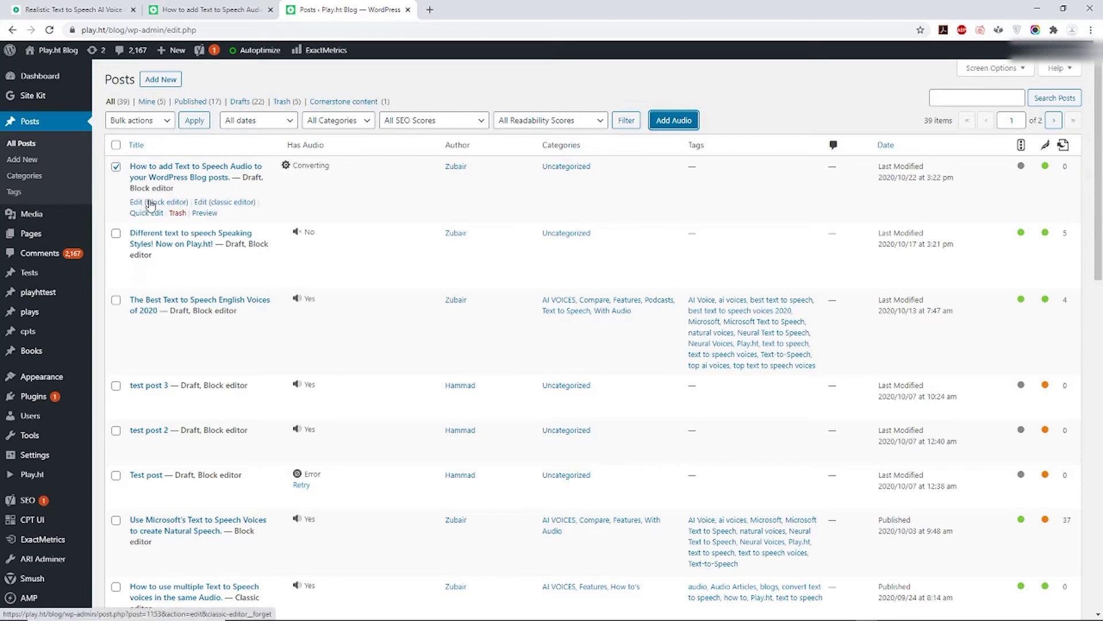
Edit the post in the block editor and scroll to the Play.ht - Audio Accessibility panel.
left_click(151, 203)
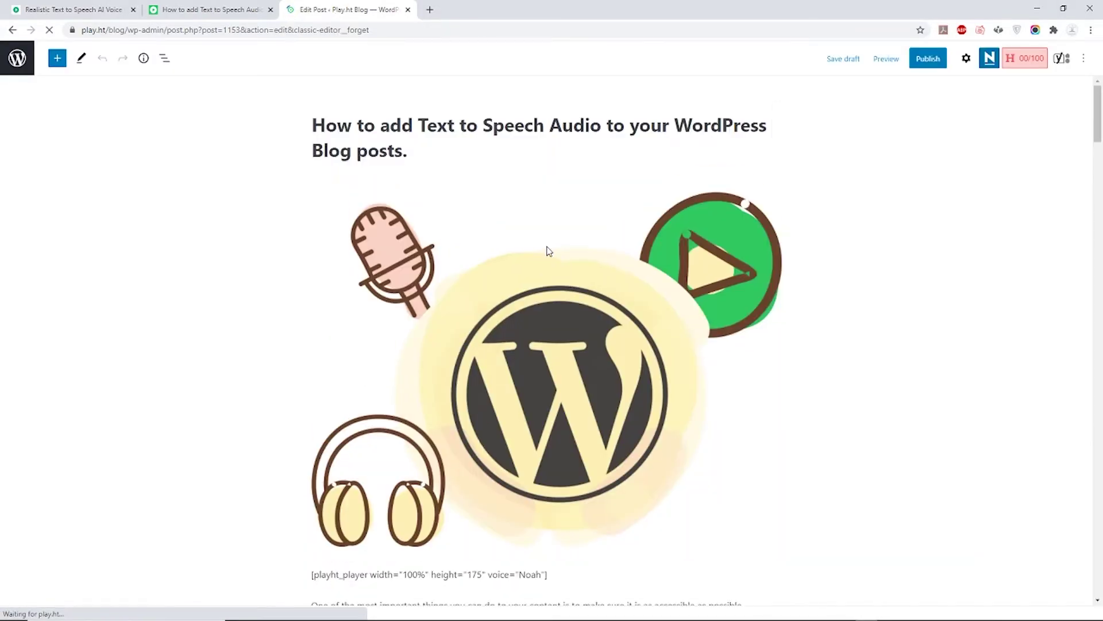
scroll(634, 311, "down", 15)
scroll(634, 312, "down", 20)
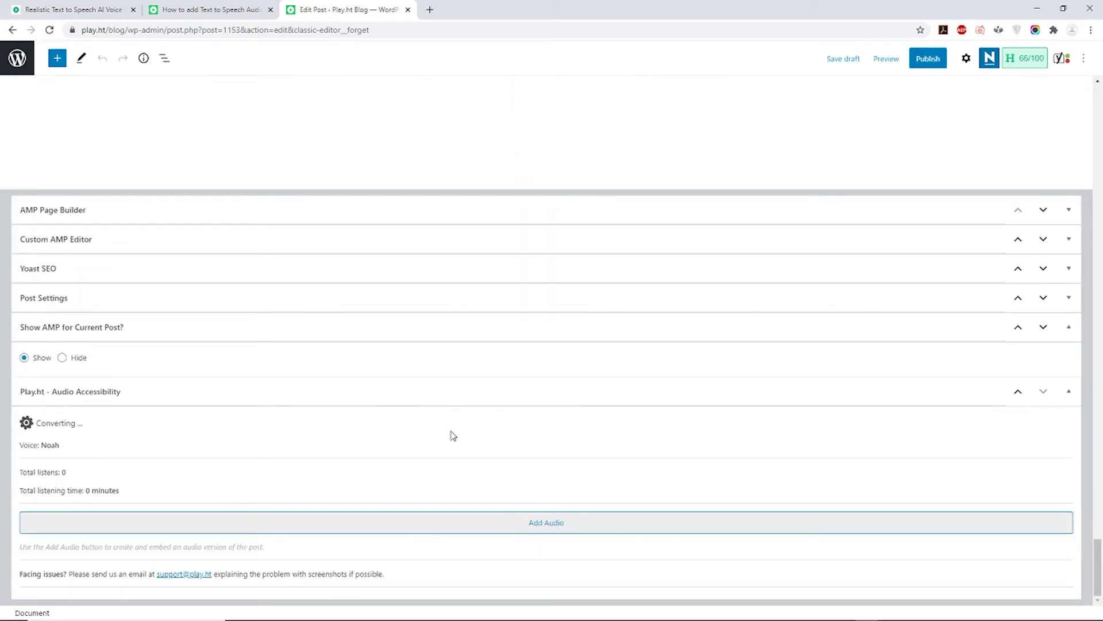
scroll(453, 435, "up", 5)
scroll(453, 435, "up", 5)
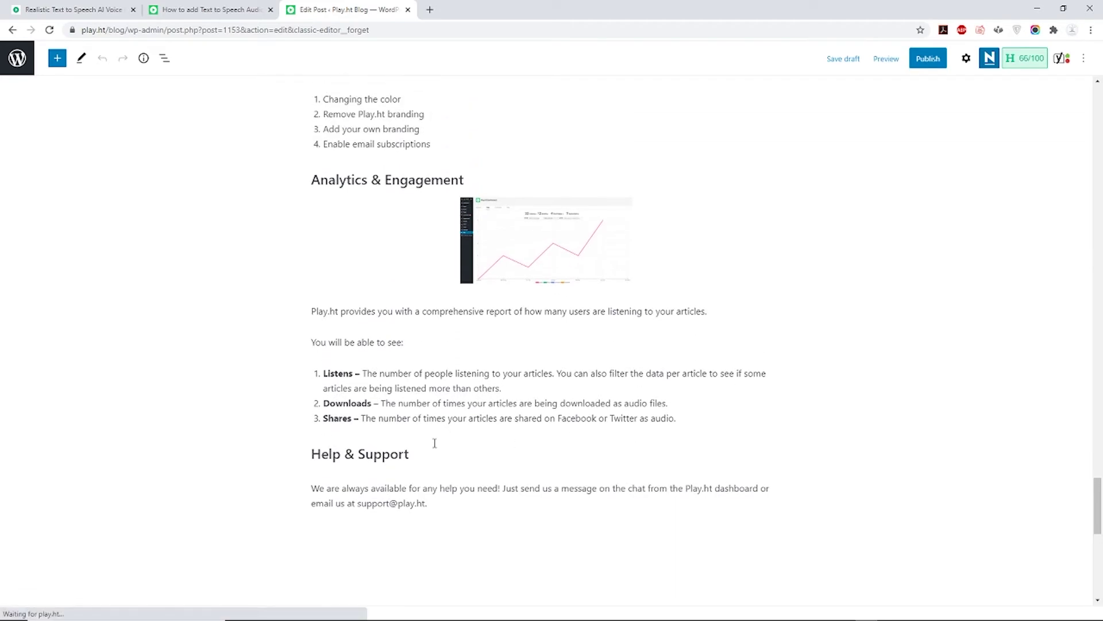
scroll(489, 432, "down", 12)
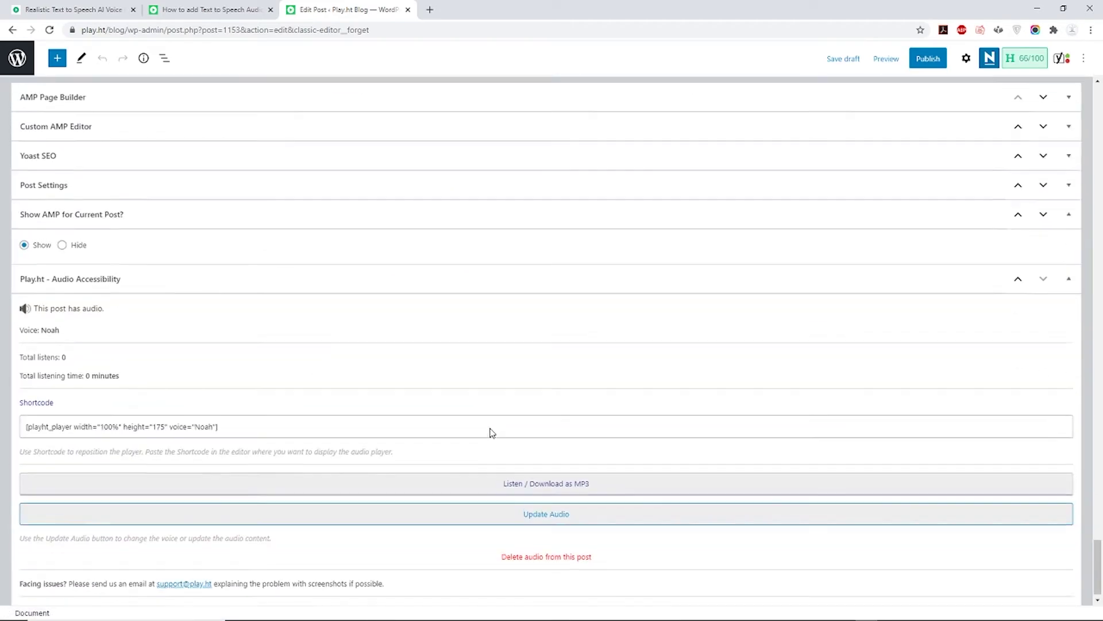
scroll(488, 431, "up", 10)
left_click(472, 382)
type("sdasdjsadjasldjlask")
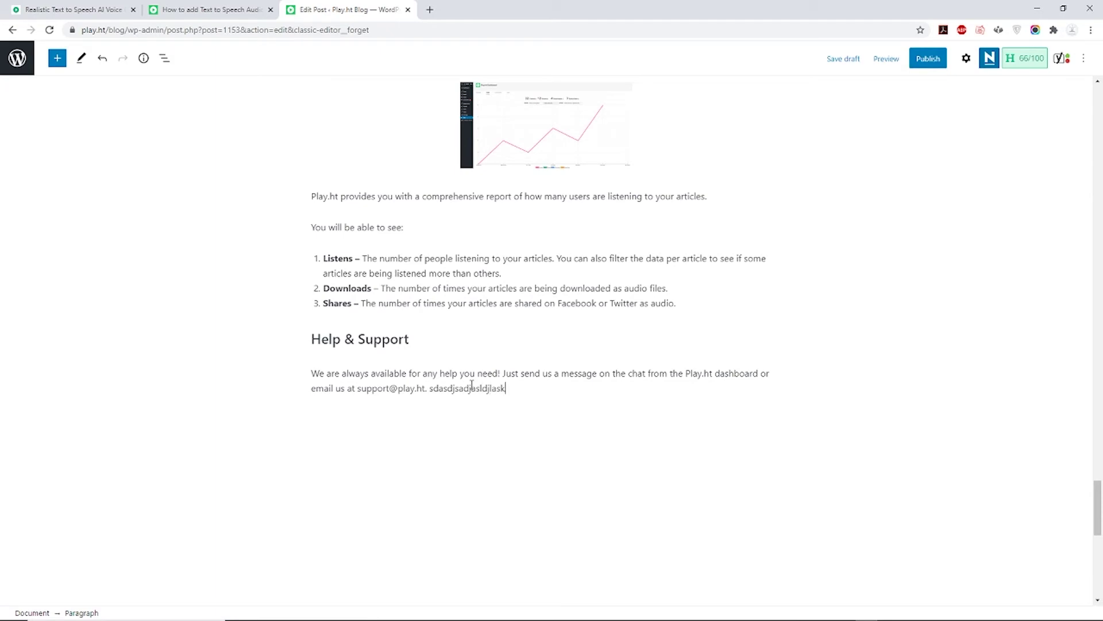
scroll(471, 385, "down", 10)
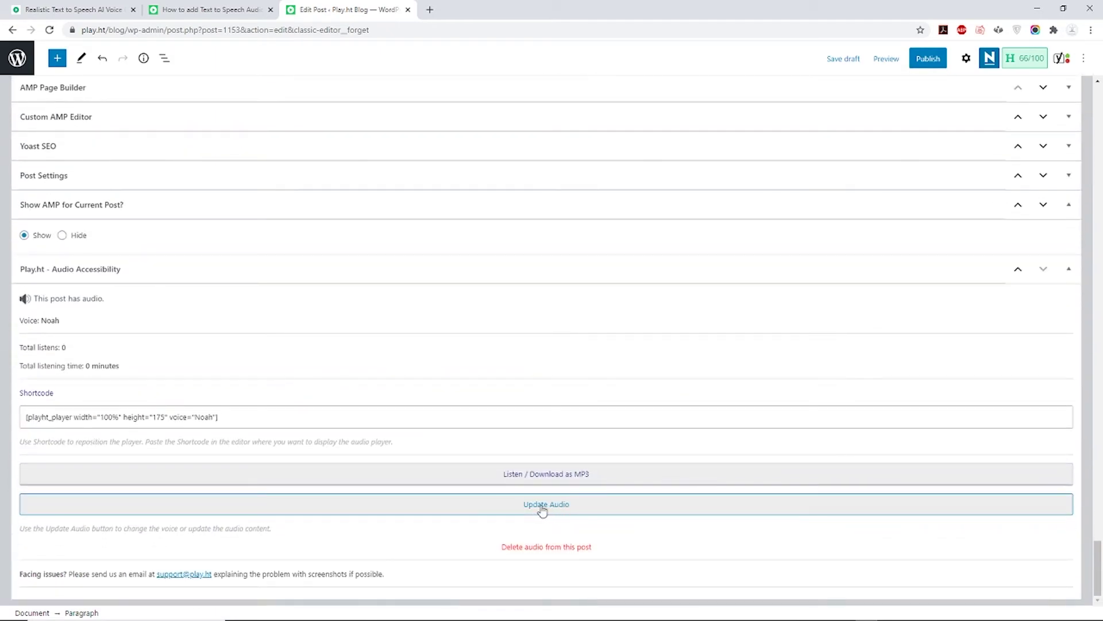
scroll(566, 483, "up", 10)
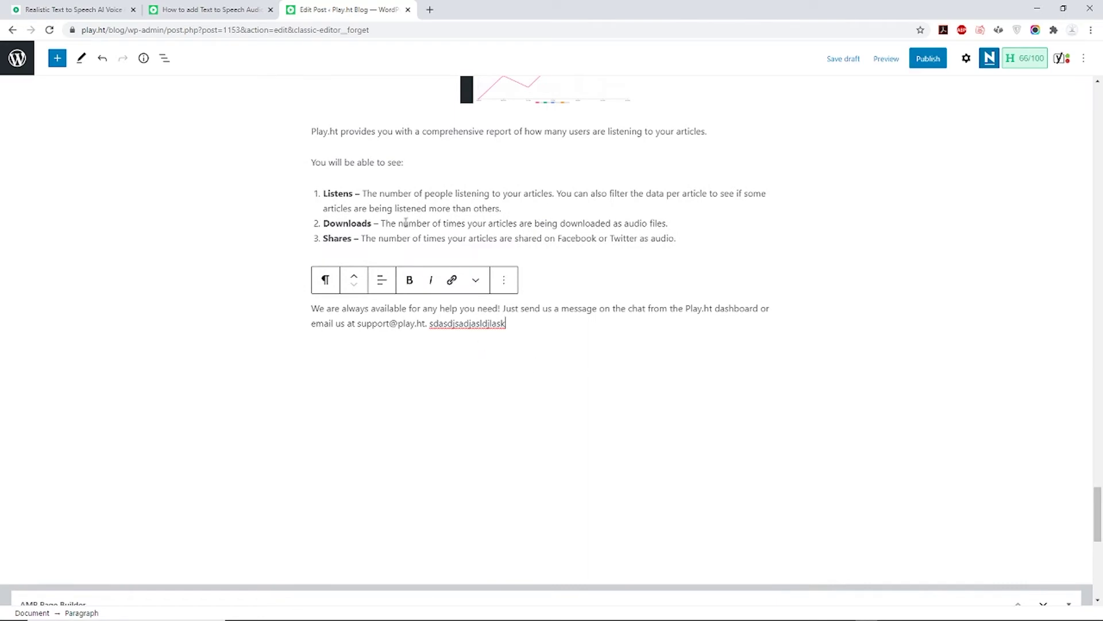
left_click_drag(427, 323, 527, 335)
key("BackSpace")
scroll(529, 322, "up", 3)
scroll(798, 329, "up", 2)
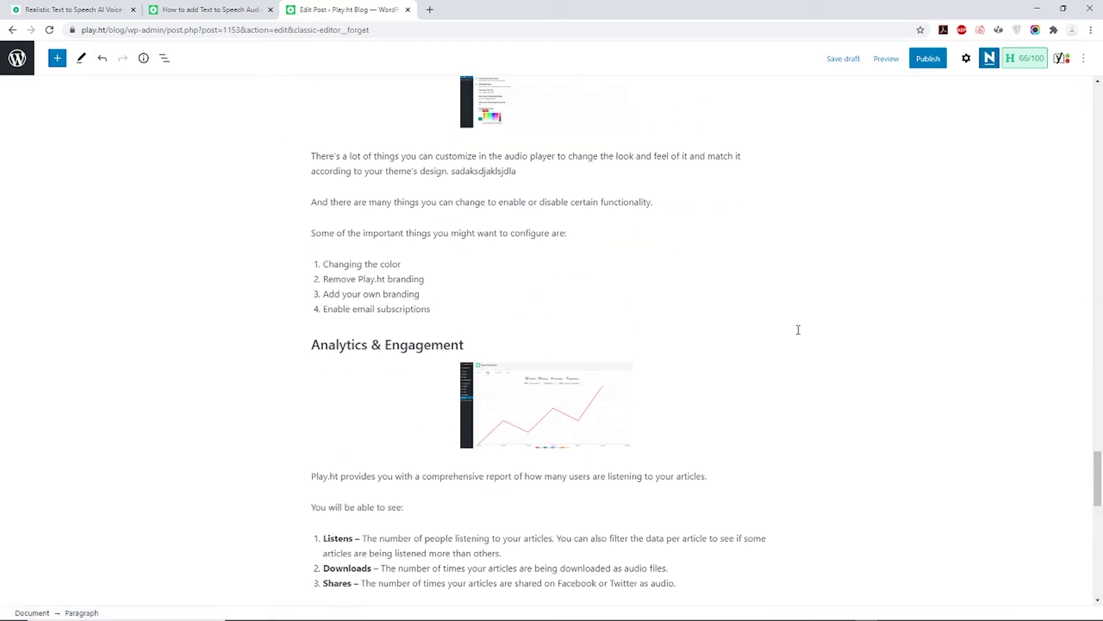
Preview the post in a new tab.
left_click(886, 58)
left_click(829, 167)
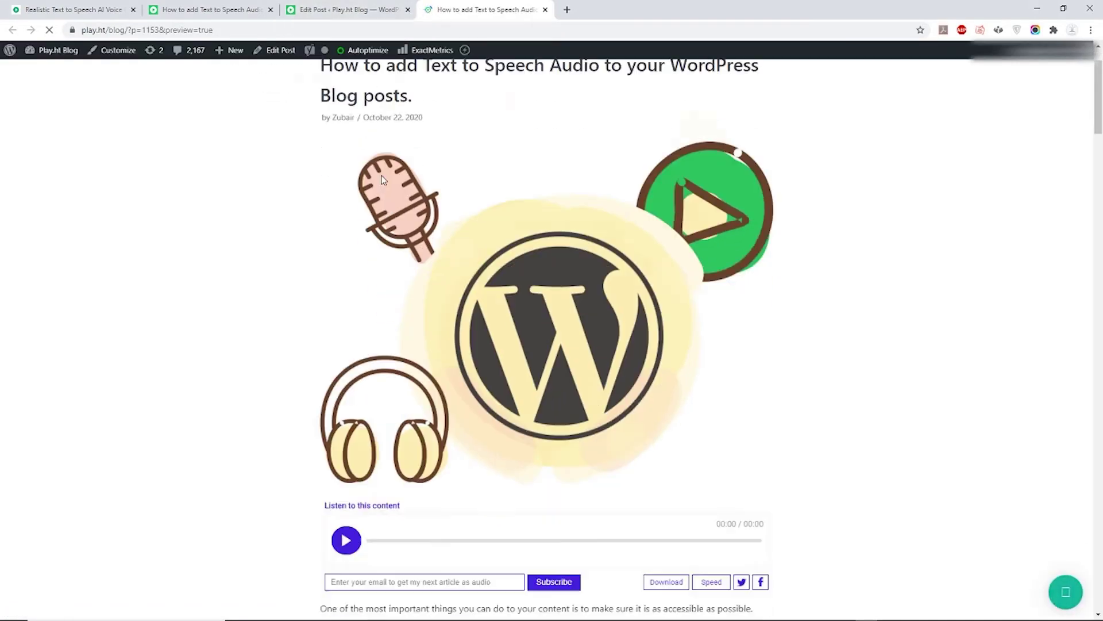
Copy the playht_player shortcode into a new block below Help & Support, then save the draft.
left_click(345, 9)
scroll(316, 473, "down", 15)
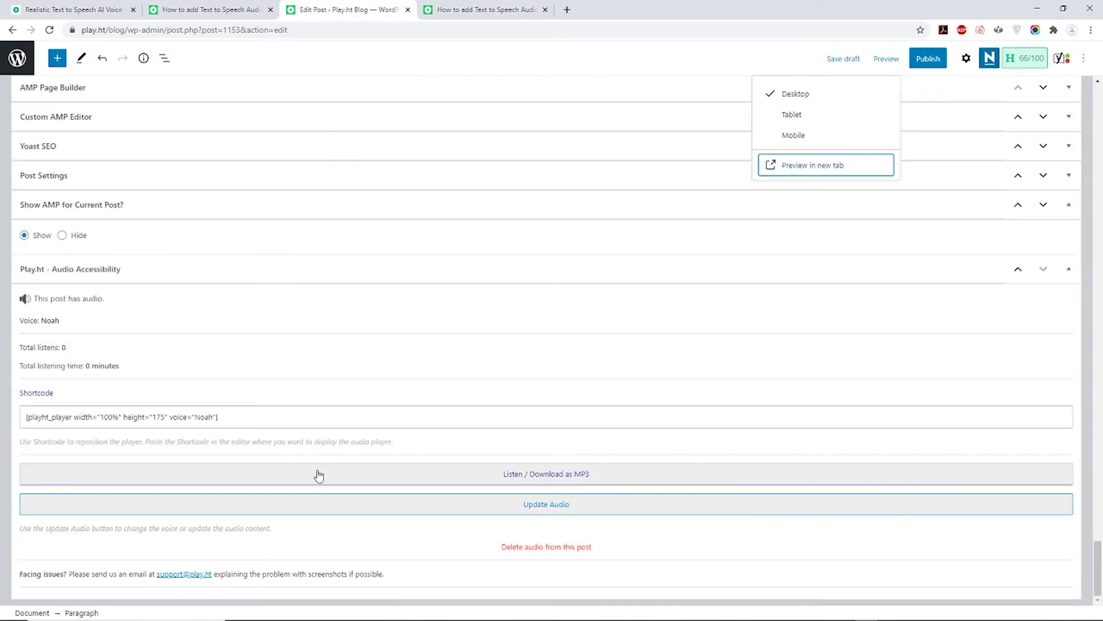
left_click(141, 417)
triple_click(141, 416)
key("ctrl+c")
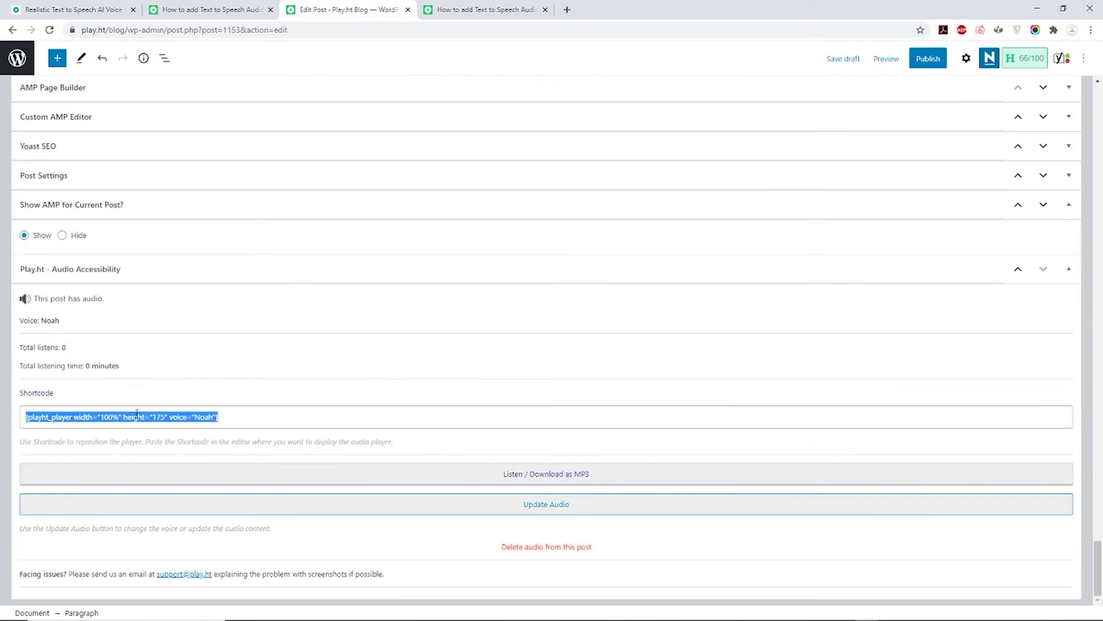
scroll(264, 297, "up", 13)
scroll(337, 365, "down", 4)
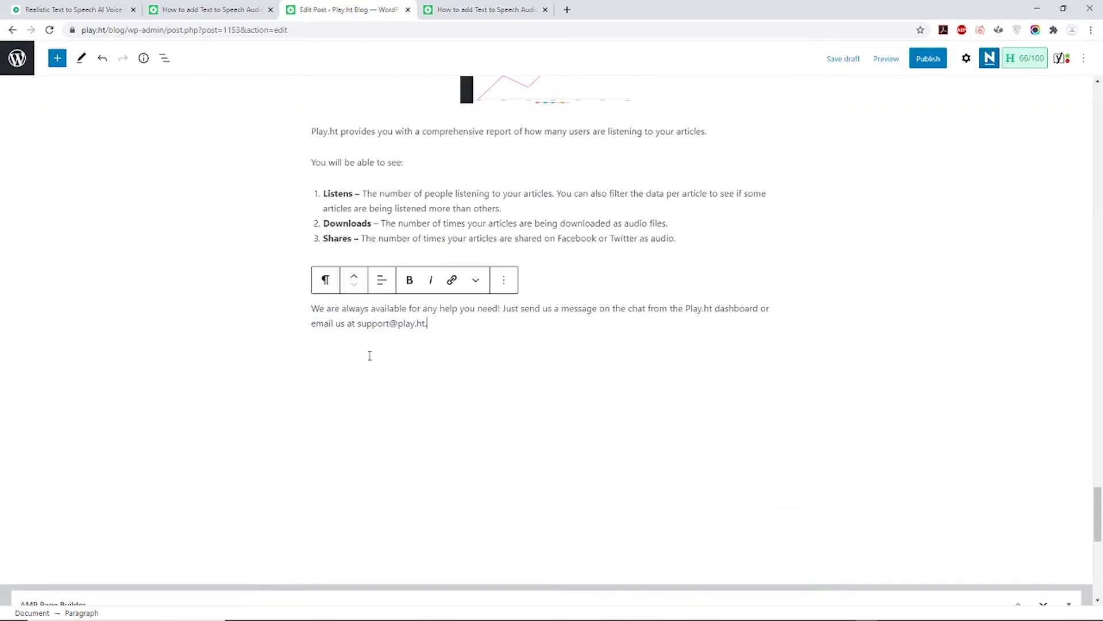
left_click(452, 342)
key("ctrl+v")
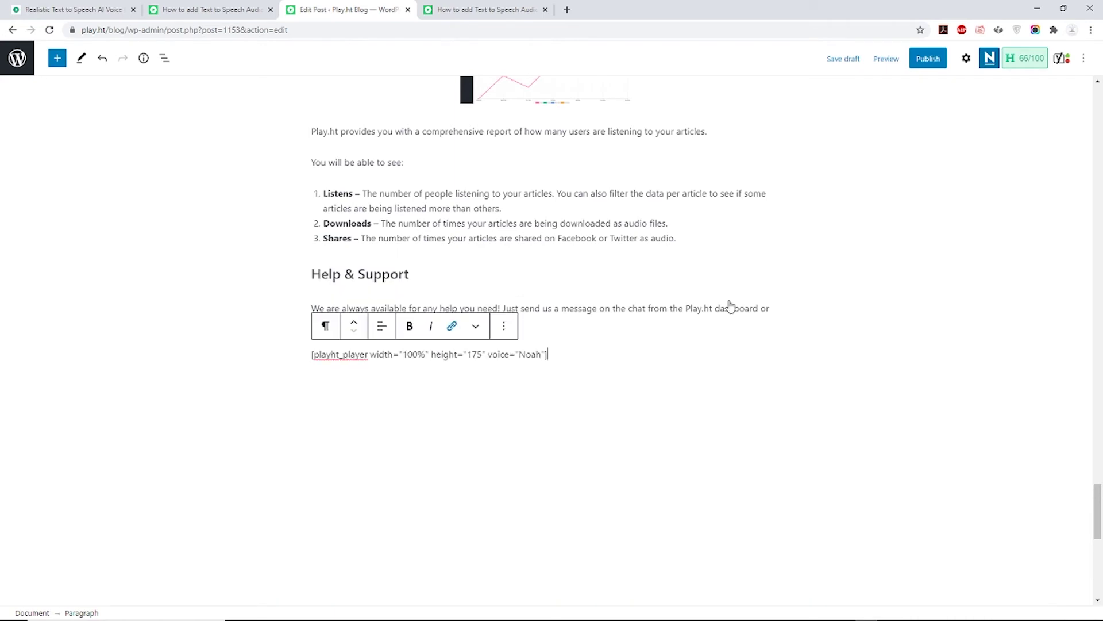
left_click(844, 60)
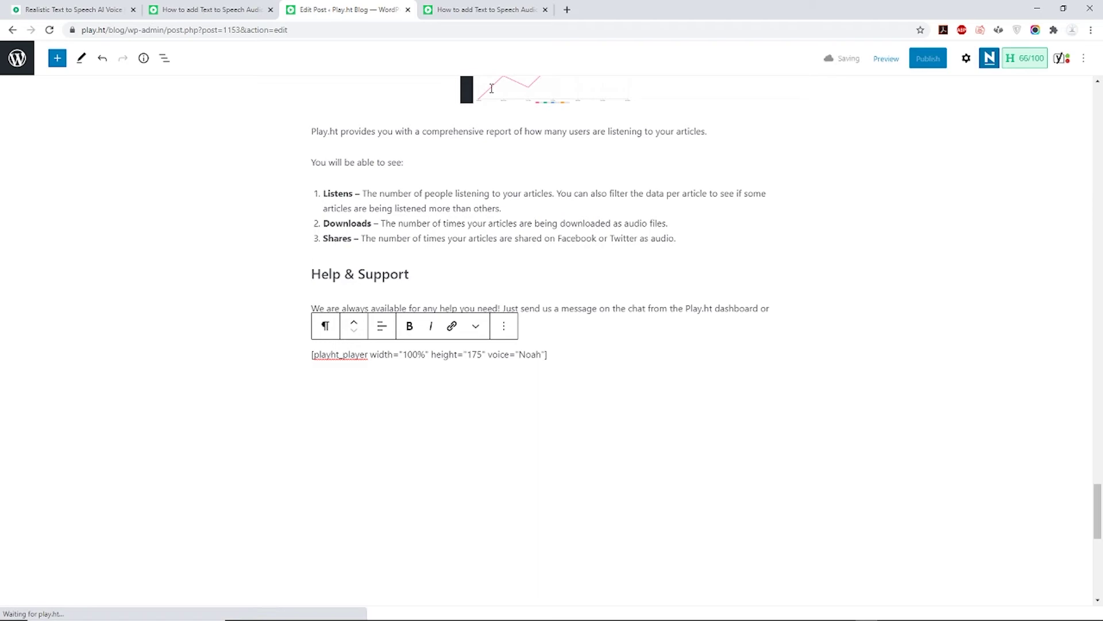
Check the refreshed preview for the audio player below Help & Support, then return to the earlier preview.
left_click(426, 7)
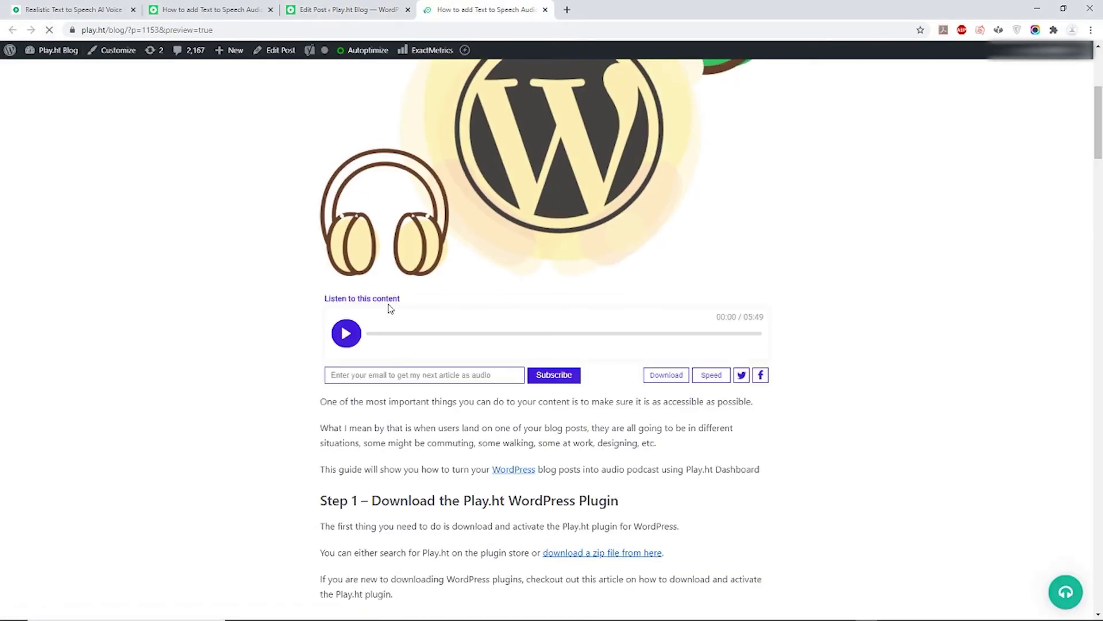
scroll(426, 345, "down", 10)
scroll(1073, 308, "down", 20)
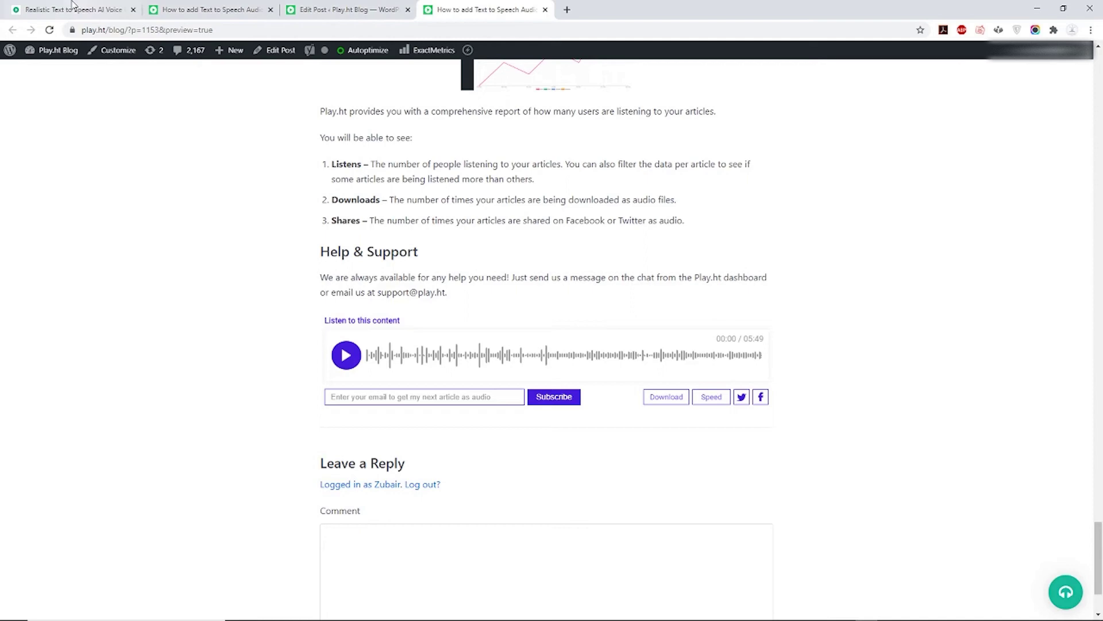
left_click(221, 7)
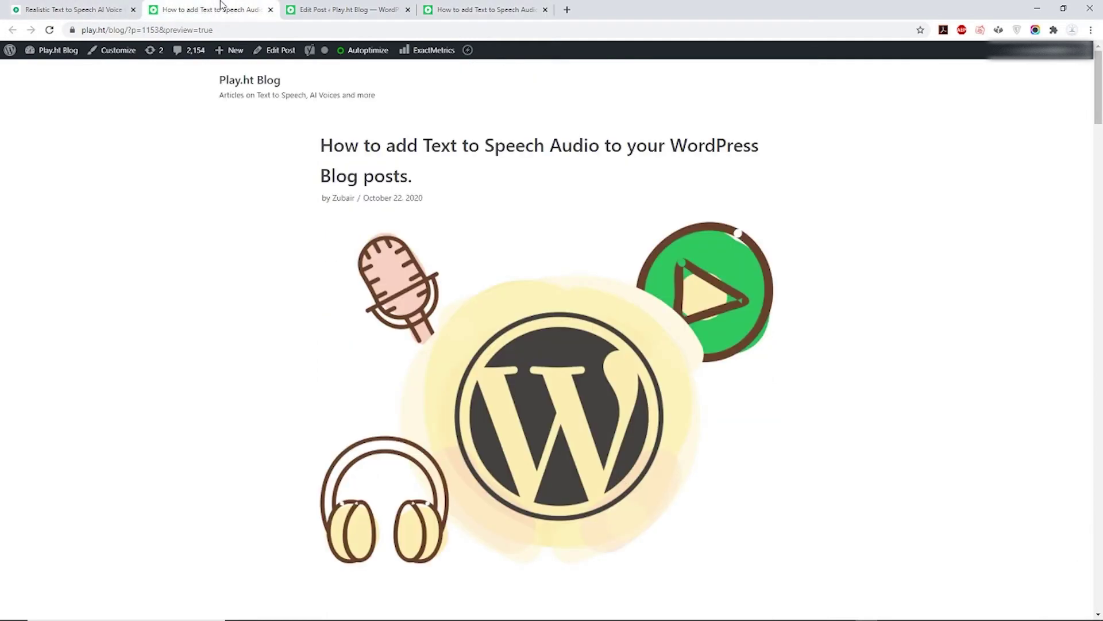
Navigate from the post editor to the Play.ht plugin's Audio Players settings.
left_click(325, 8)
left_click(23, 61)
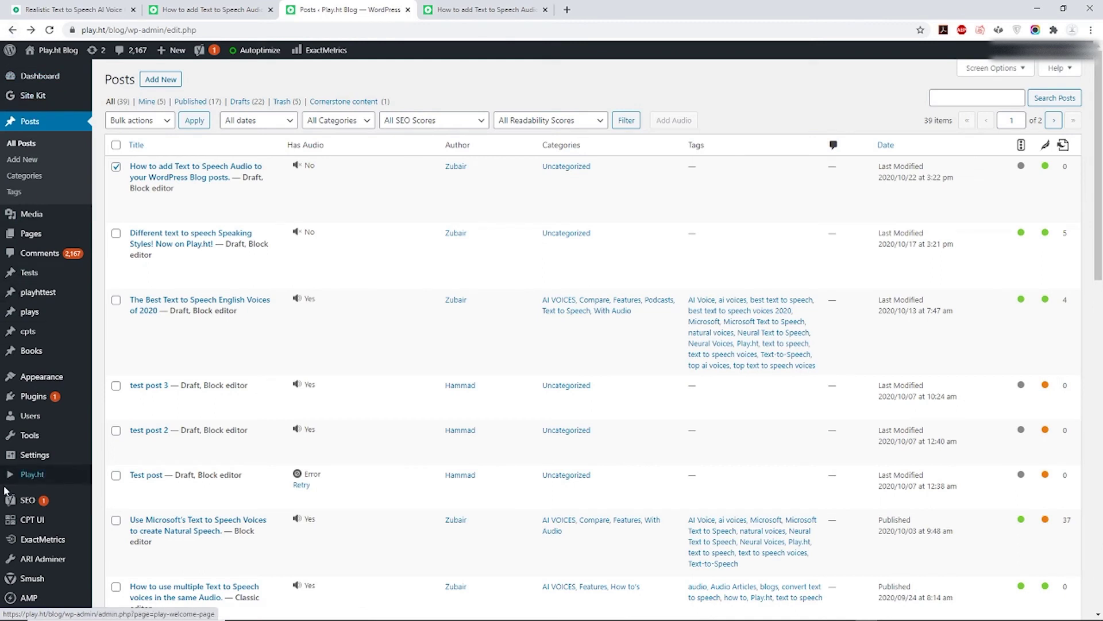
left_click(39, 479)
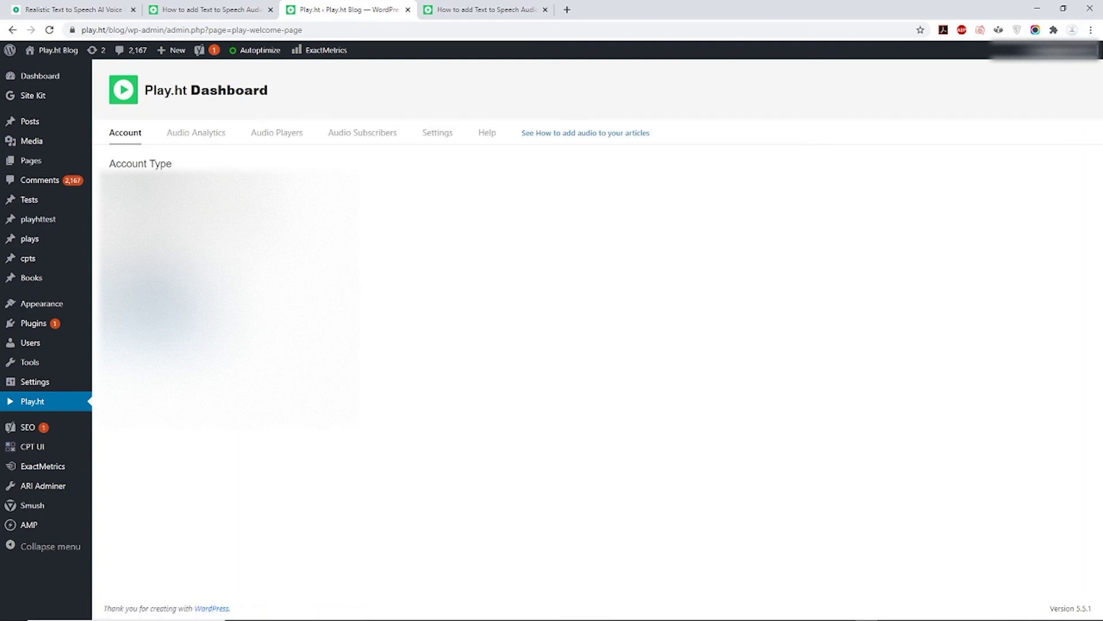
left_click(278, 134)
scroll(242, 258, "down", 5)
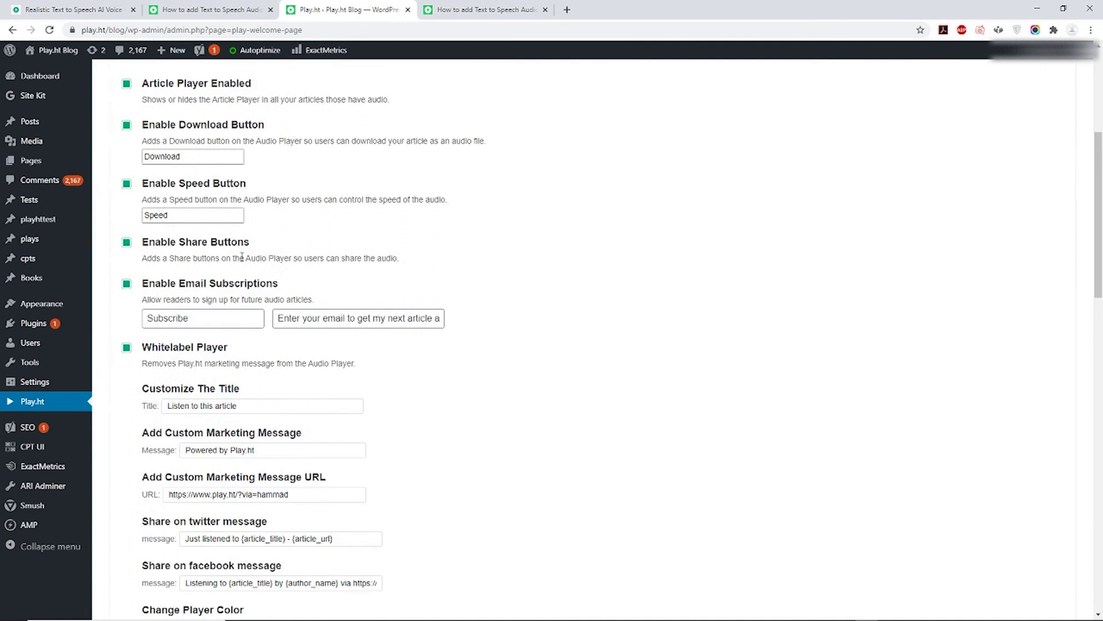
scroll(238, 260, "down", 2)
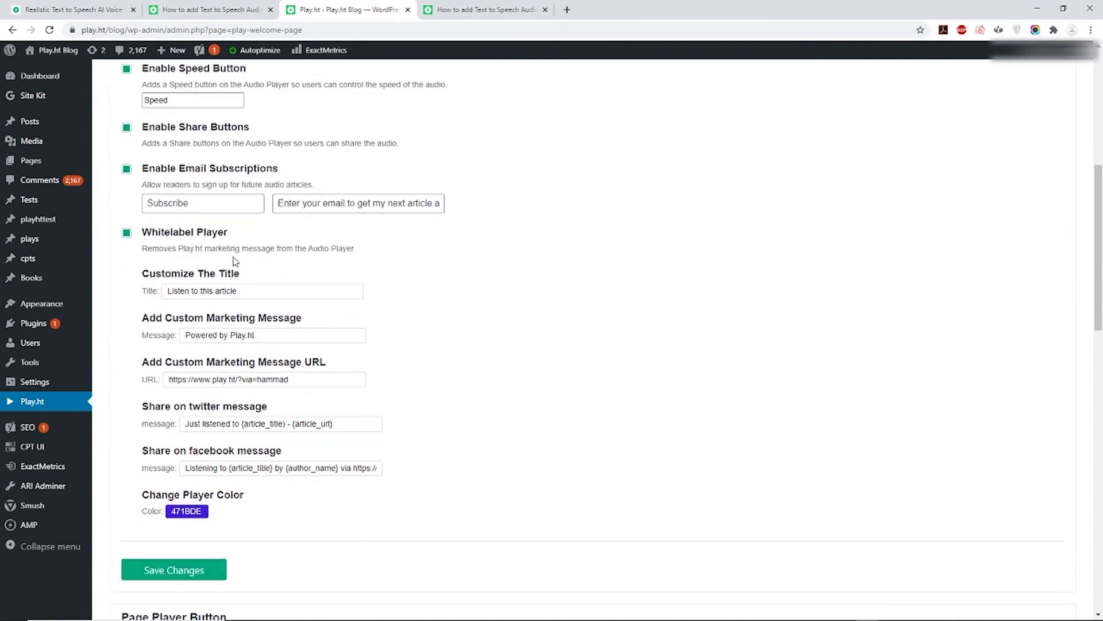
Set the player colour to teal 26DED6, save, and refresh the post preview.
left_click(188, 513)
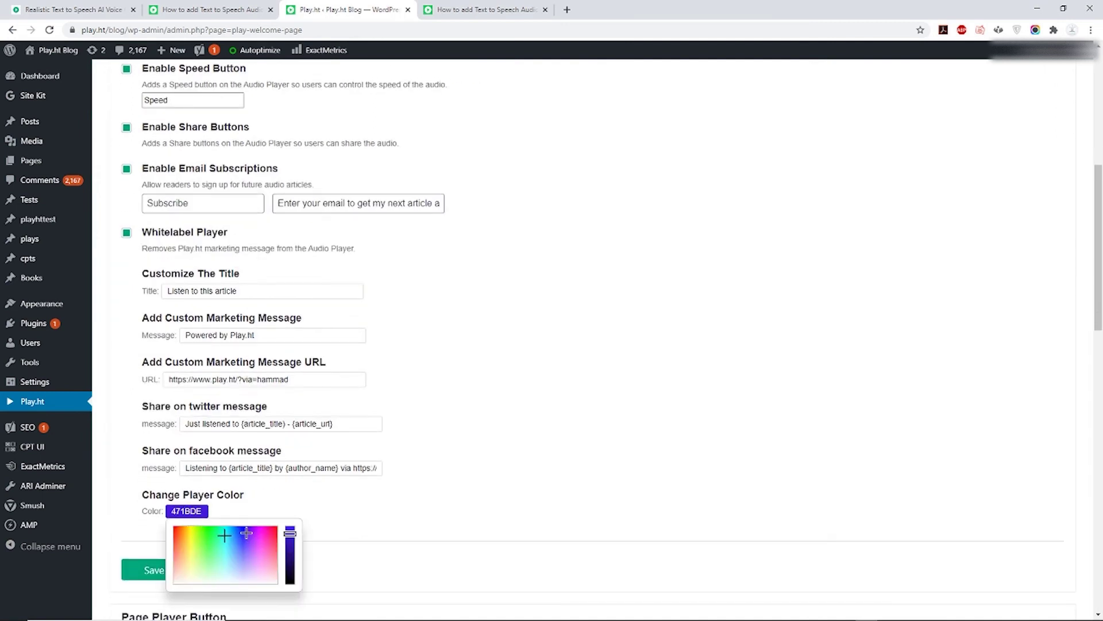
left_click(224, 535)
left_click(147, 544)
left_click(161, 572)
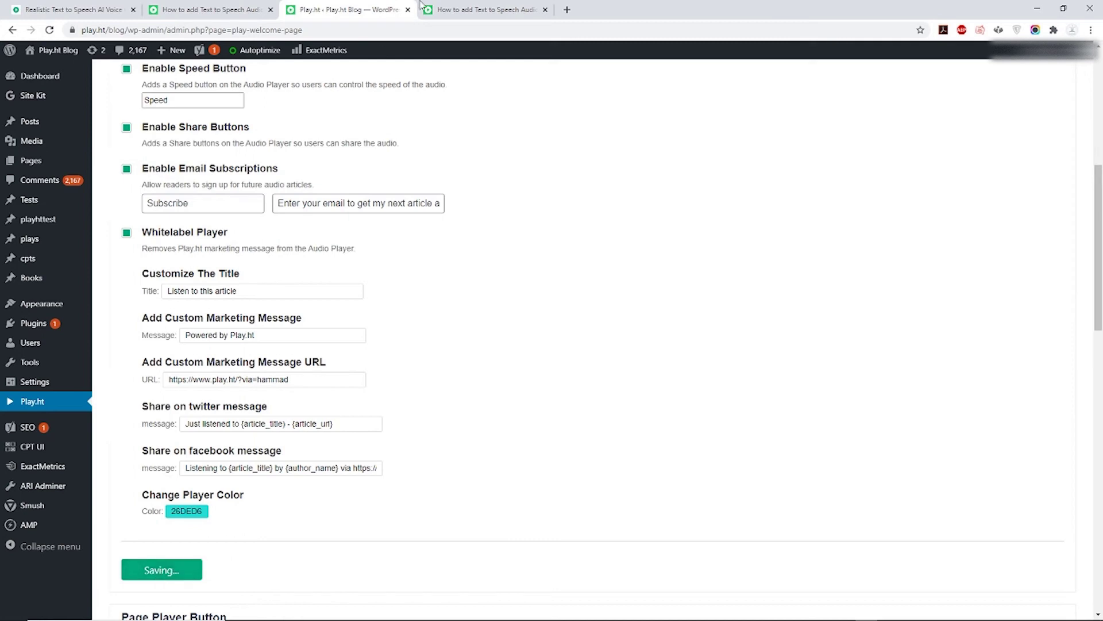
left_click(423, 8)
left_click(49, 30)
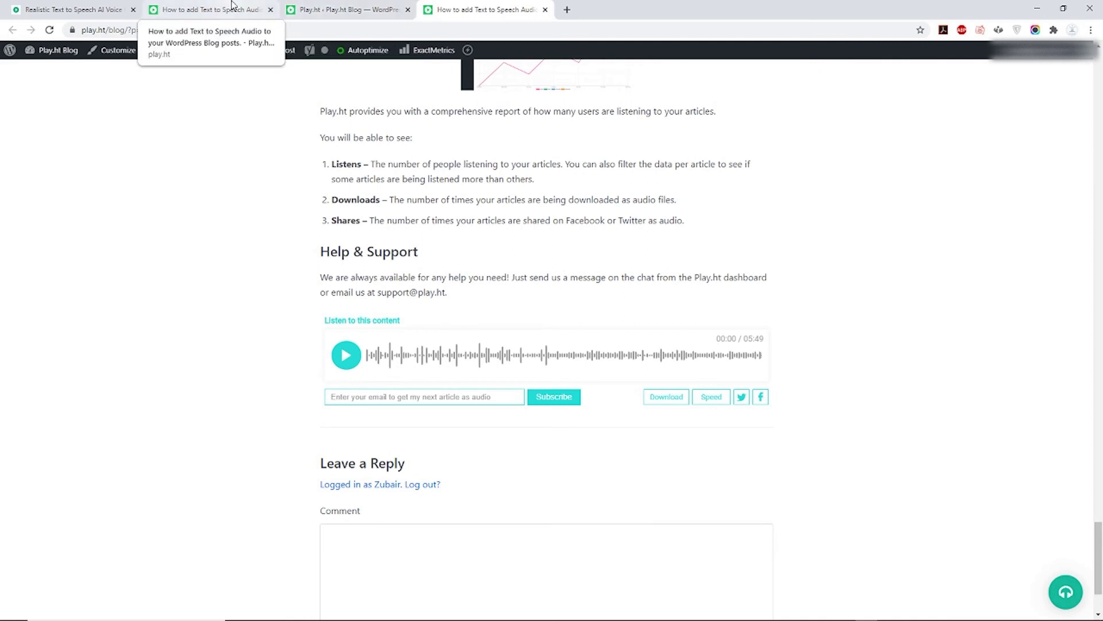
Return to the Play.ht Audio Players page, scrolled to the top with the teal preview.
left_click(290, 9)
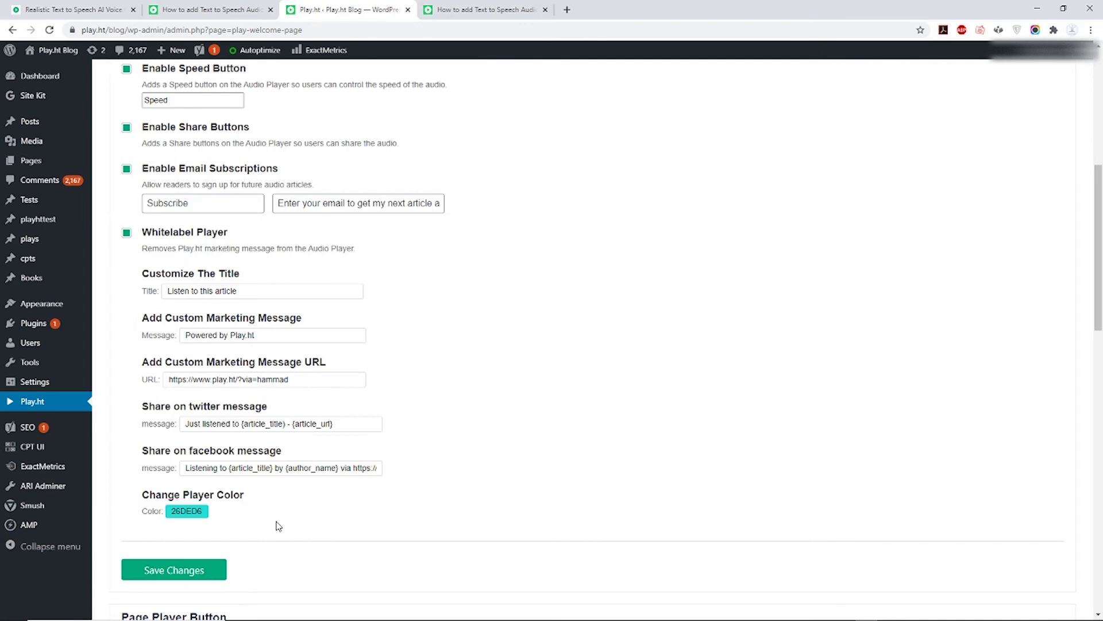
scroll(276, 517, "up", 7)
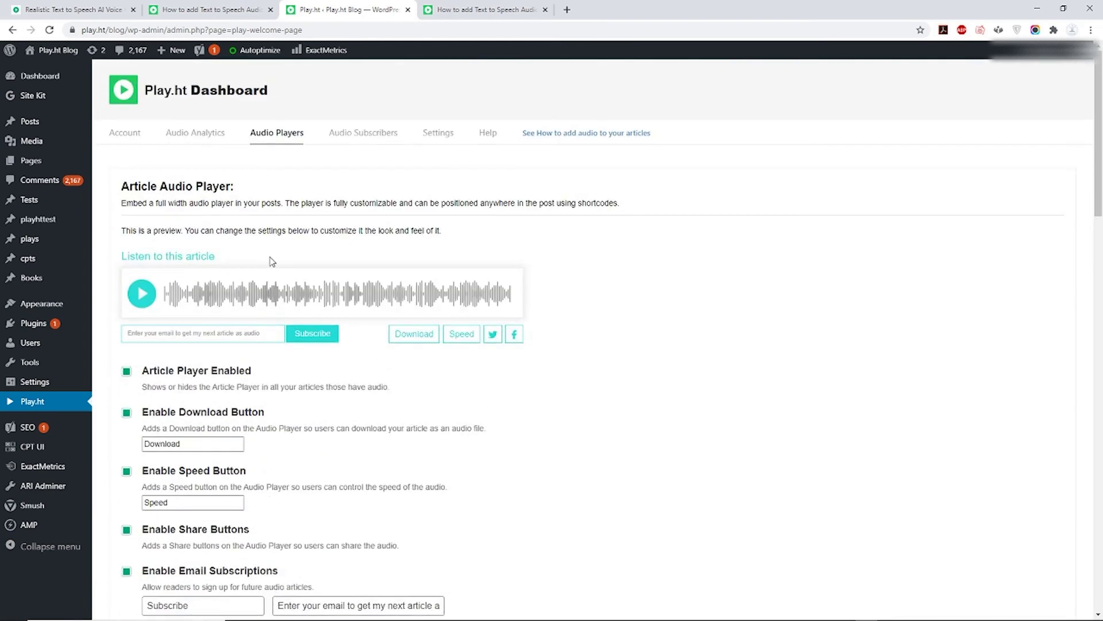
Review all-article audio analytics: 107 listens, 4 shares, 5 downloads, then return to the preview.
left_click(217, 138)
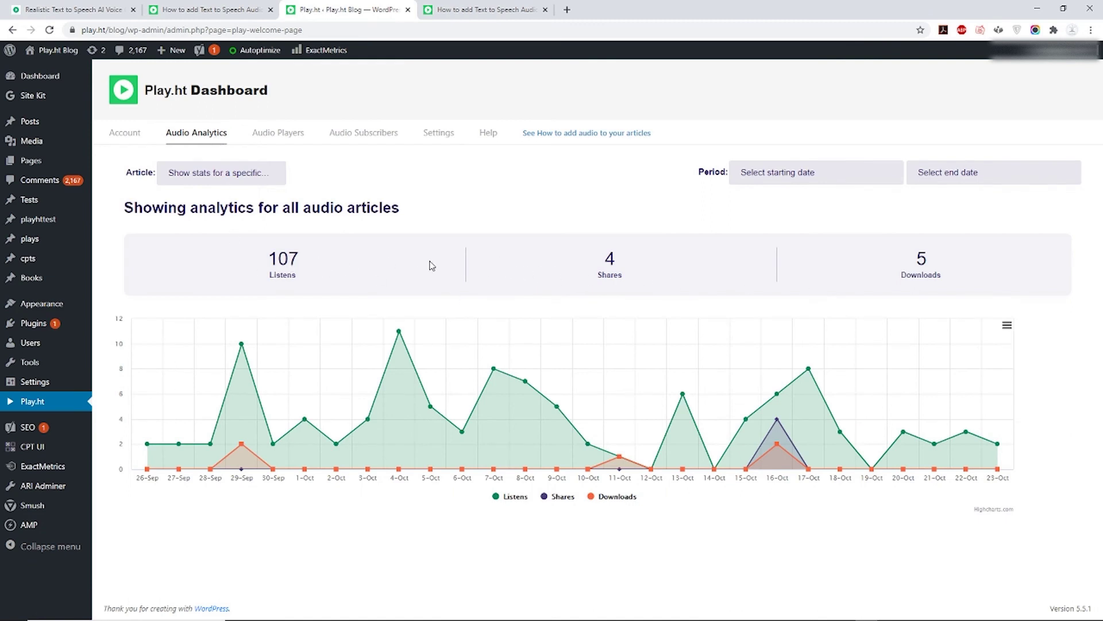
left_click(531, 5)
scroll(433, 357, "up", 10)
left_click_drag(1099, 449, 1098, 55)
Show the Play.ht 'Online Text to Speech & Realistic AI Voice Generator' homepage.
left_click(80, 10)
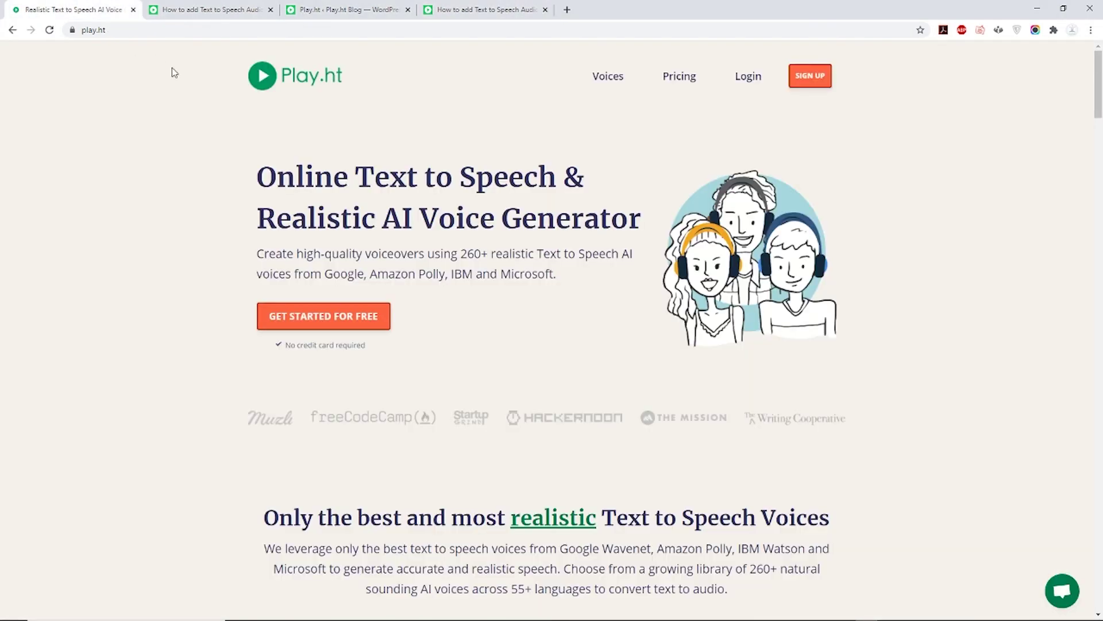